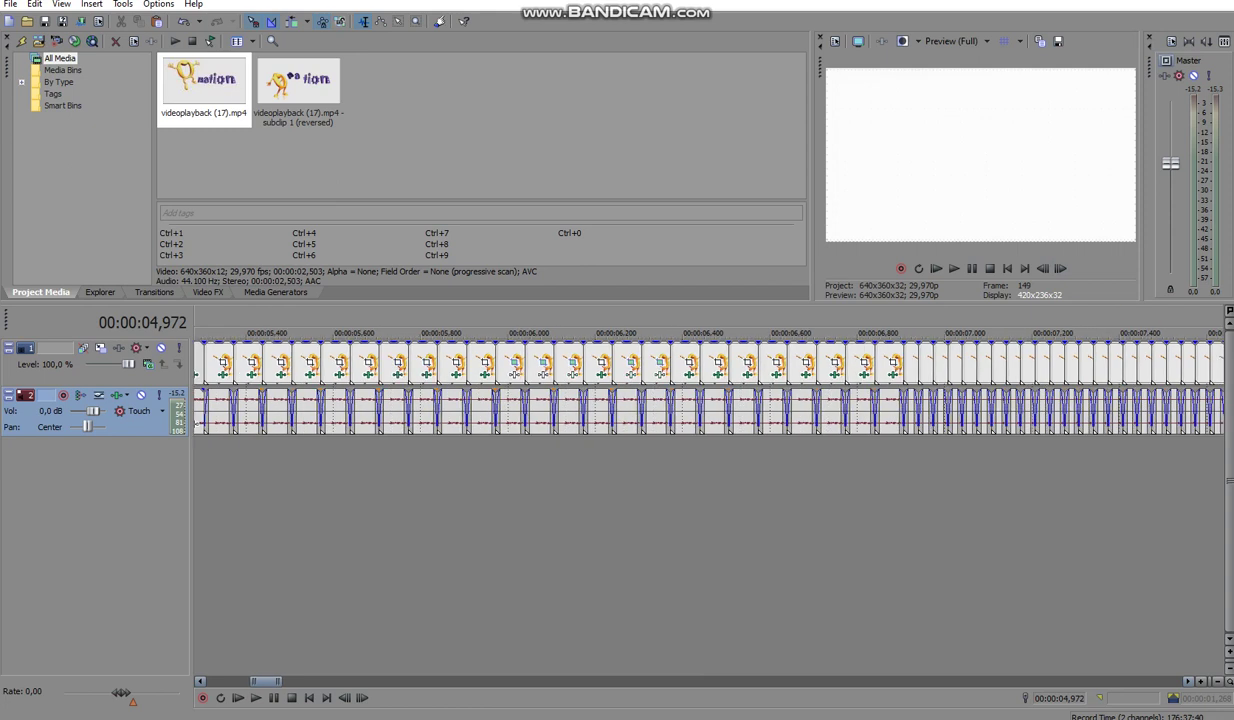
Inspect the Video Event FX settings of the second character clip, just after 00:00:05,005
key("Right")
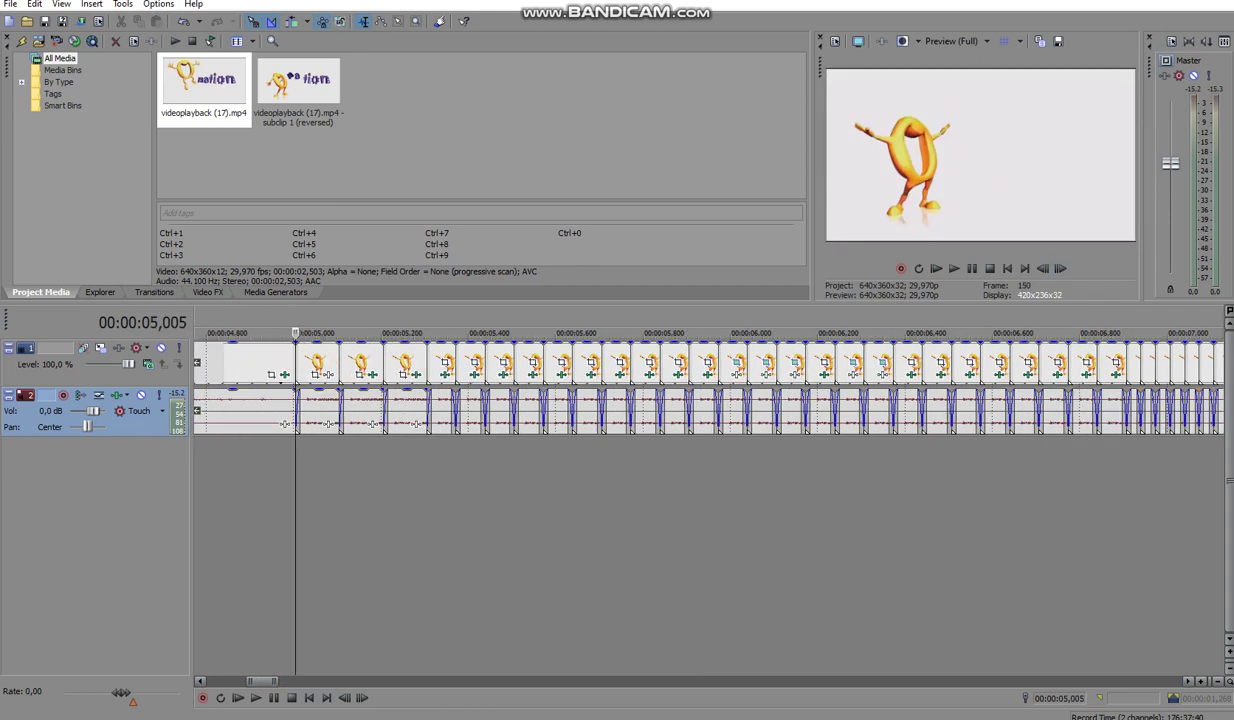
left_click(372, 375)
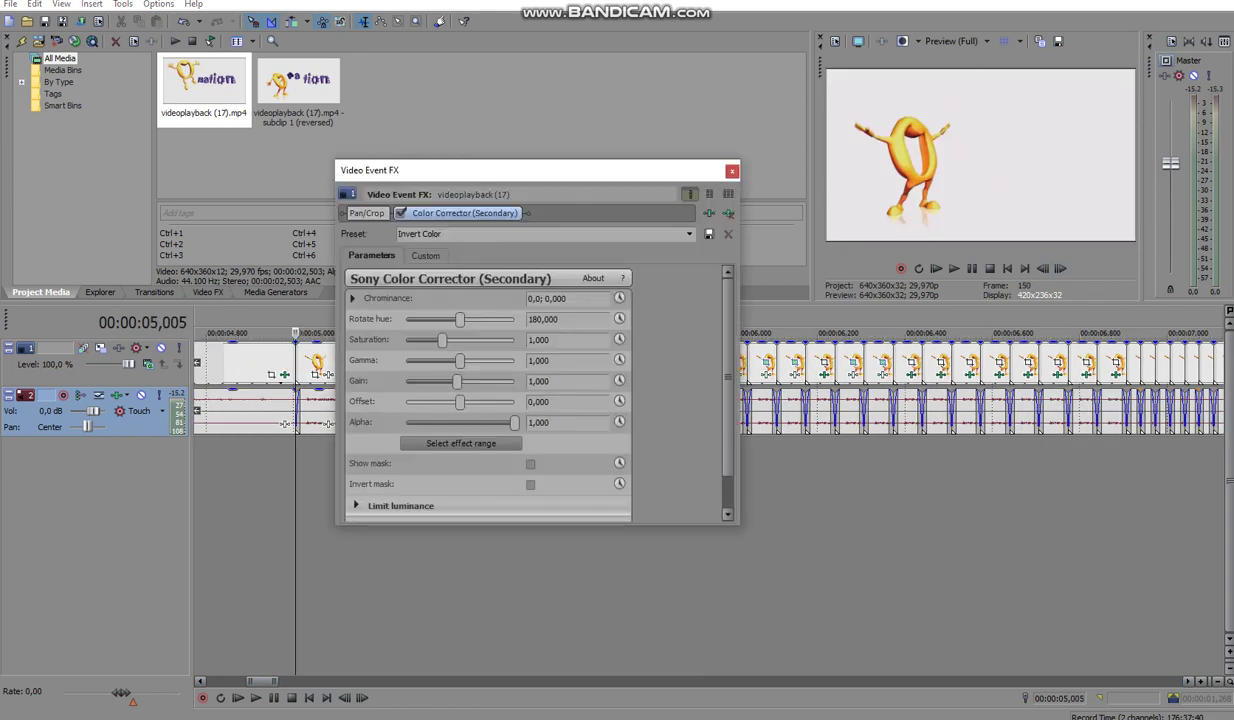
left_click(732, 171)
Advance the playhead to the clip starting at 00:00:05,205 and inspect its Video Event FX settings
left_click(1060, 268)
left_click(1060, 268)
left_click(1060, 268)
left_click(1060, 268)
key("Right")
key("Right")
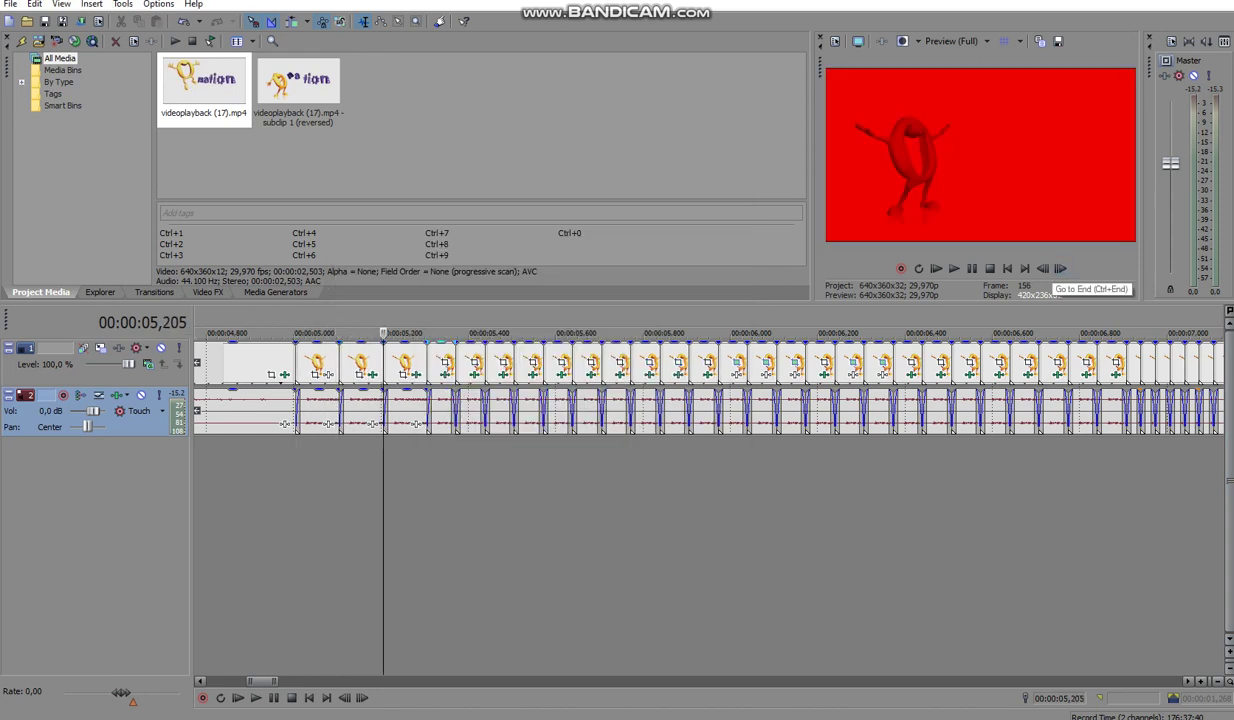
left_click(402, 361)
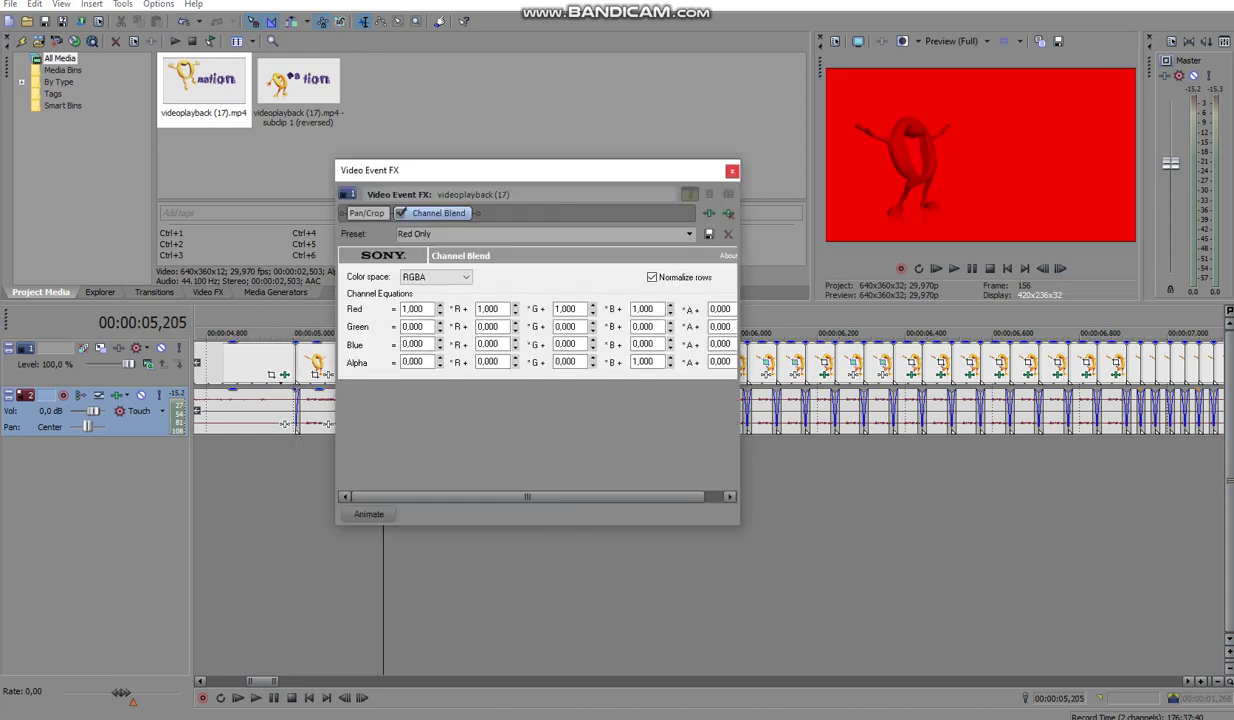
key("Escape")
Step through the clips starting at 00:00:05,305 and 00:00:05,372, checking each one's preview and event effects
key("Right")
key("Right")
key("Right")
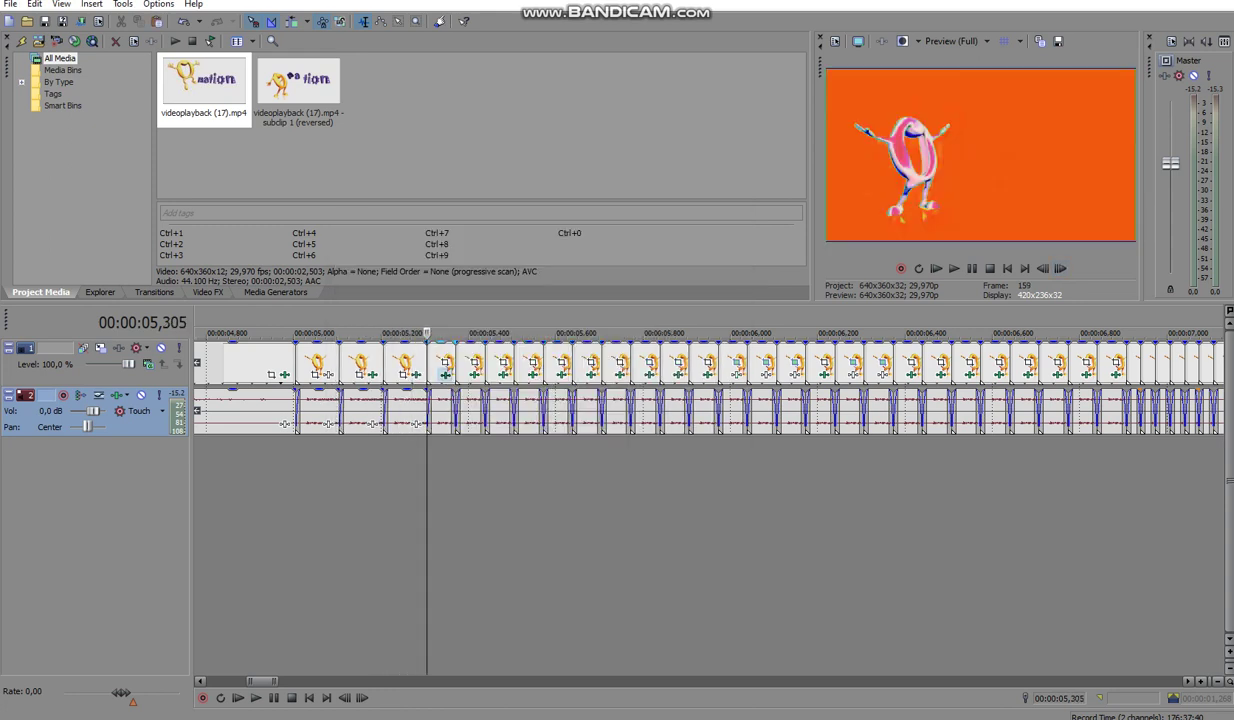
left_click(449, 375)
key("Escape")
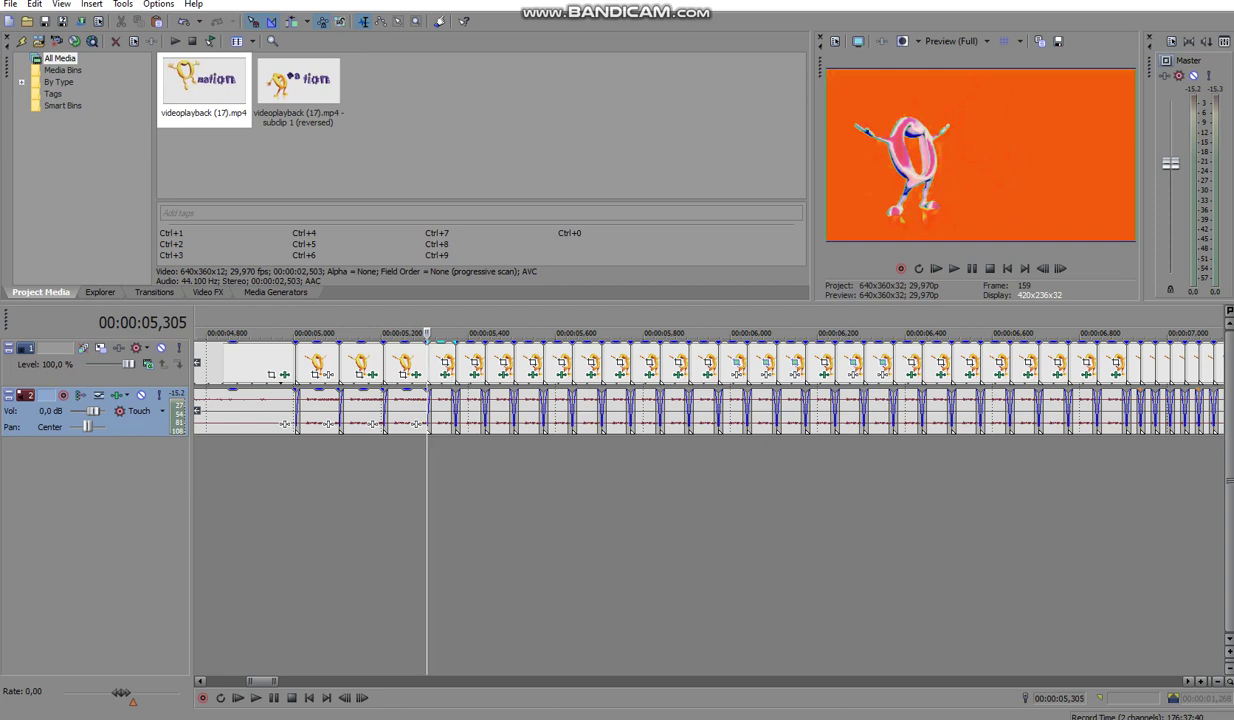
key("Right")
key("Right")
left_click(457, 361)
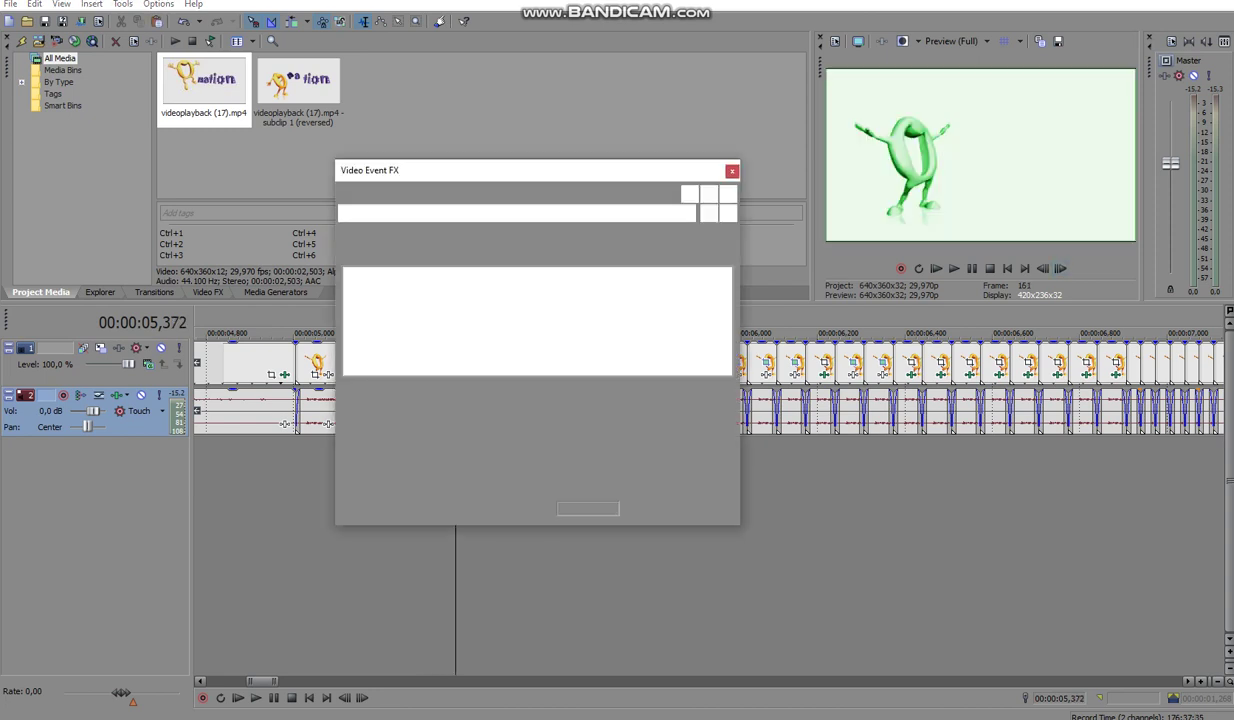
key("Escape")
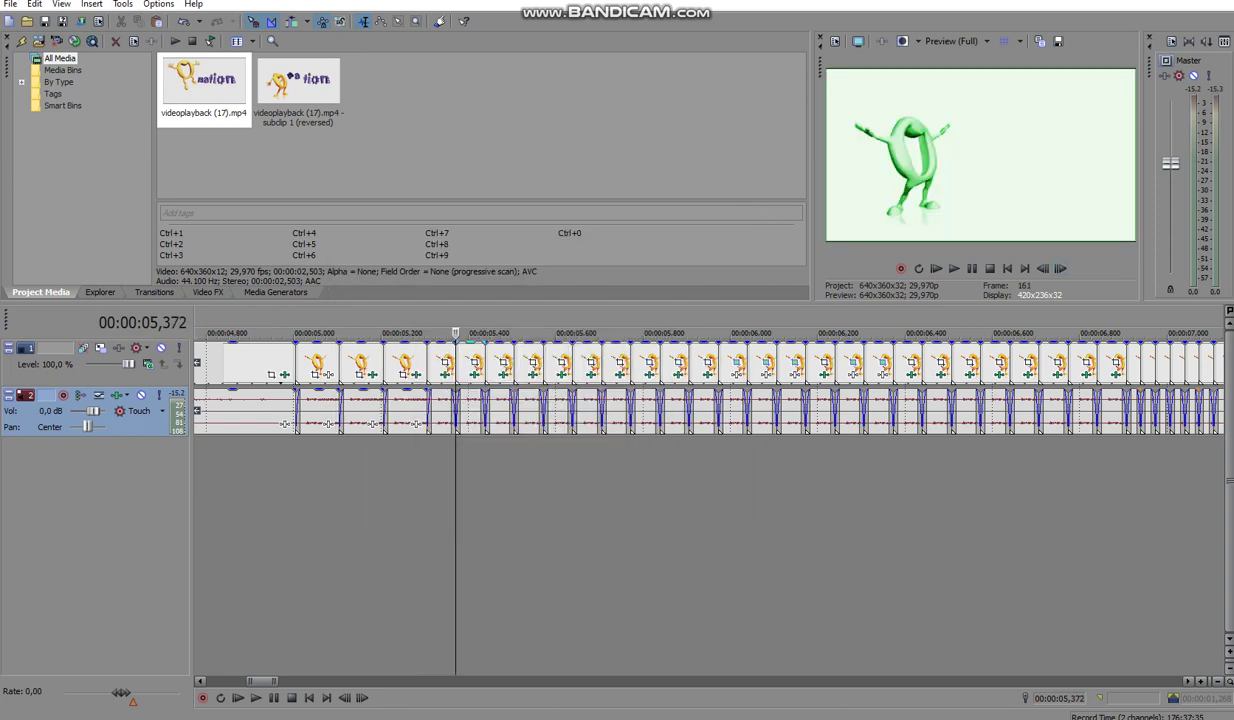
Inspect the event effect presets and parameters on the clips starting at 00:00:05,439 and 00:00:05,506
key("Right")
key("Right")
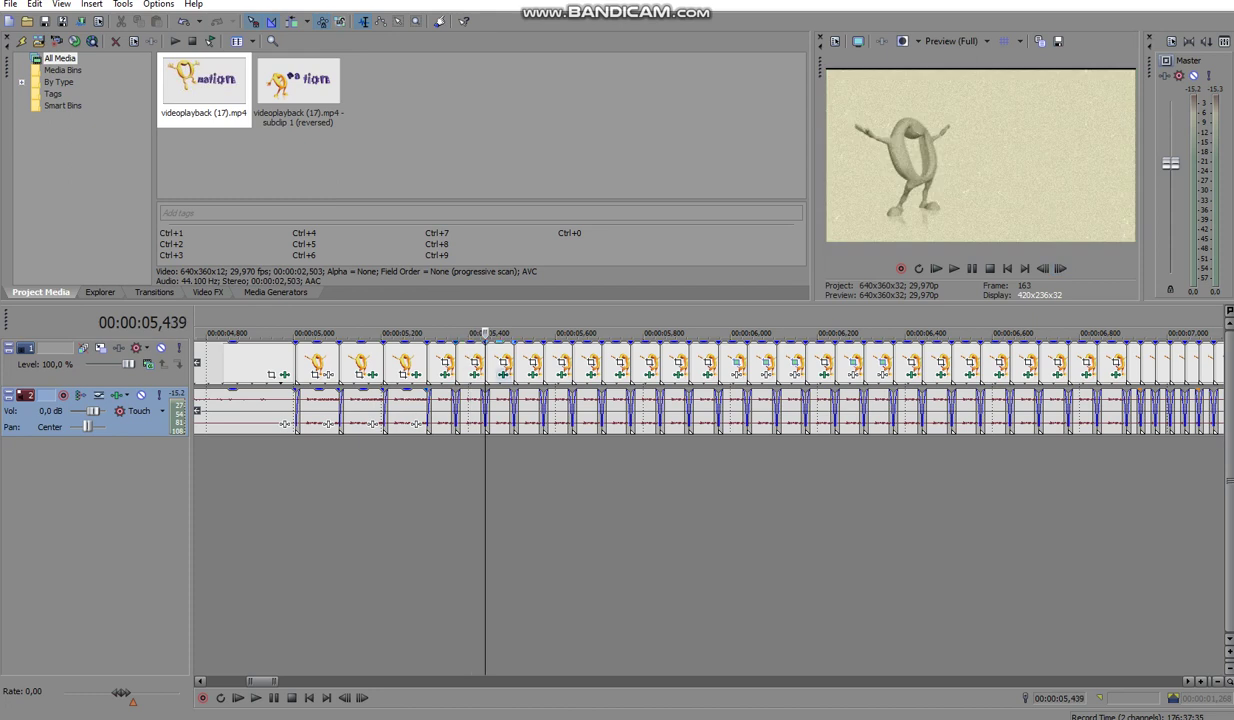
left_click(486, 361)
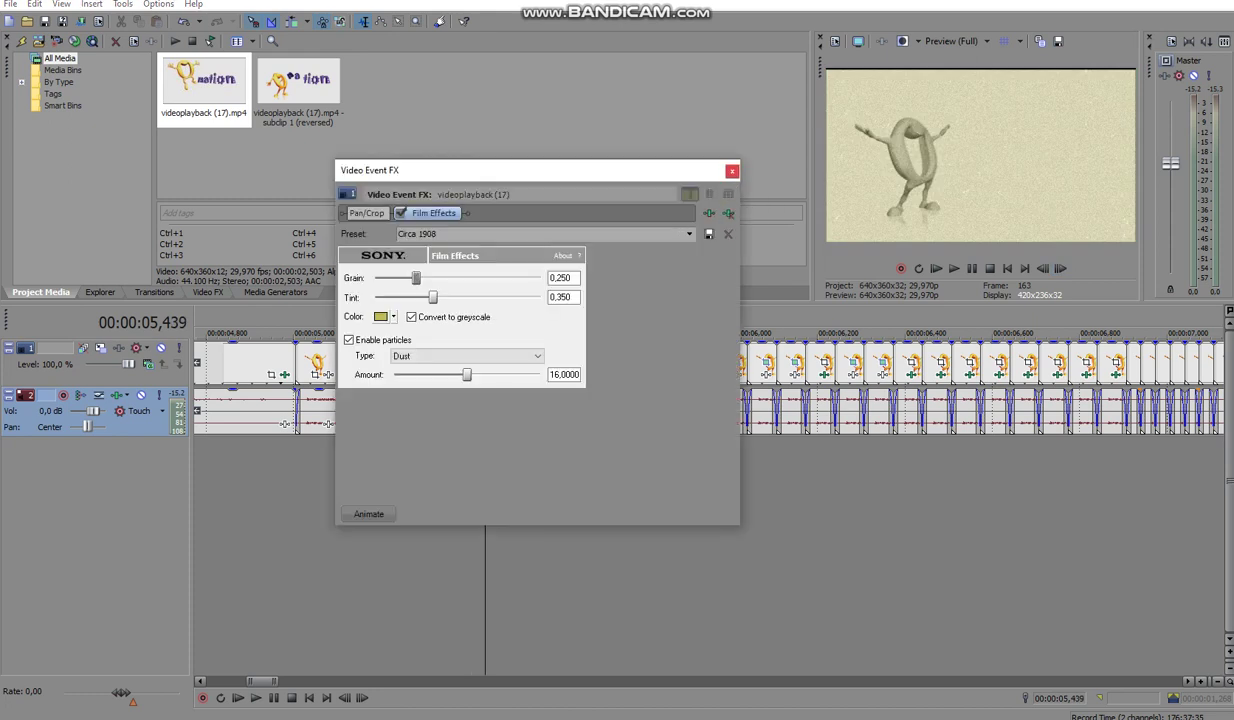
key("Escape")
key("Right")
key("Right")
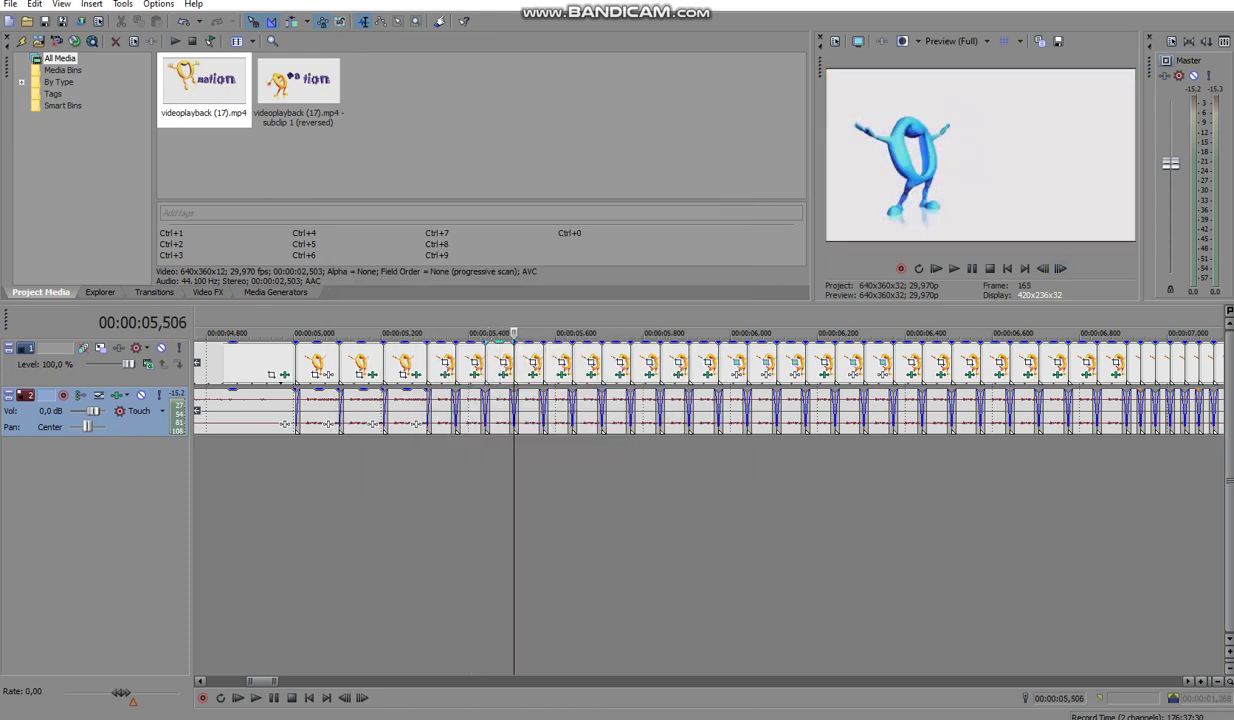
left_click(514, 362)
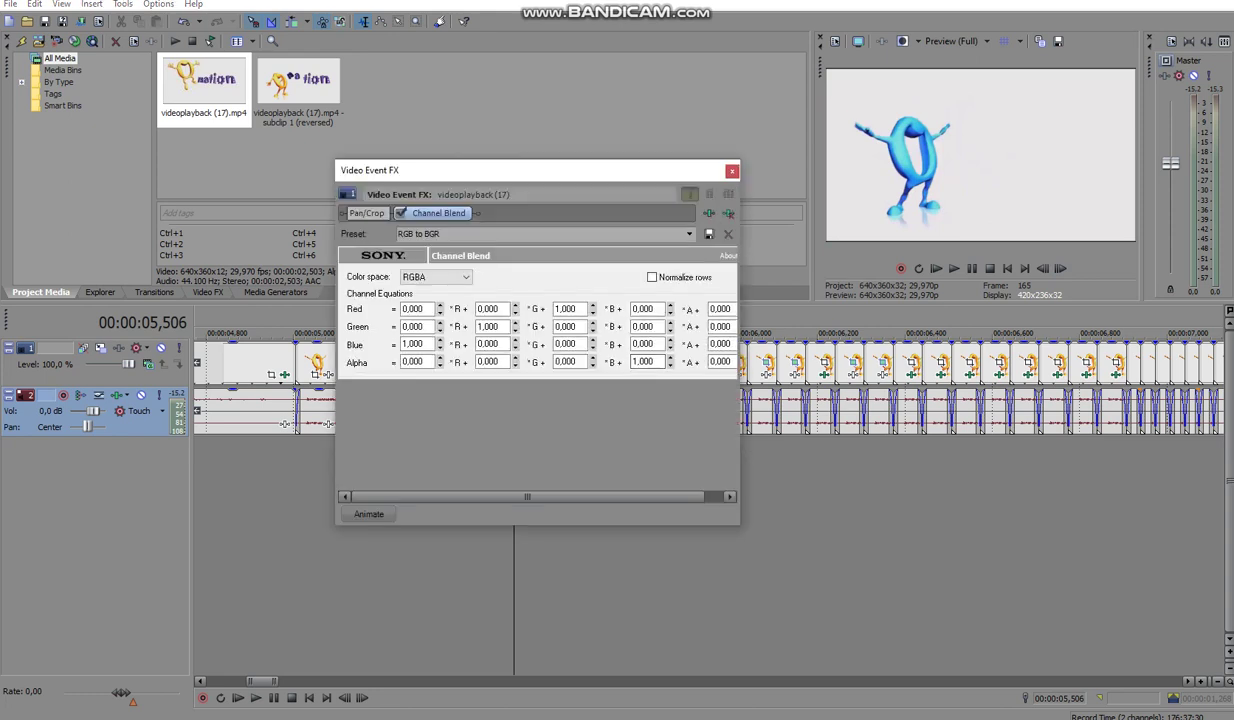
key("Escape")
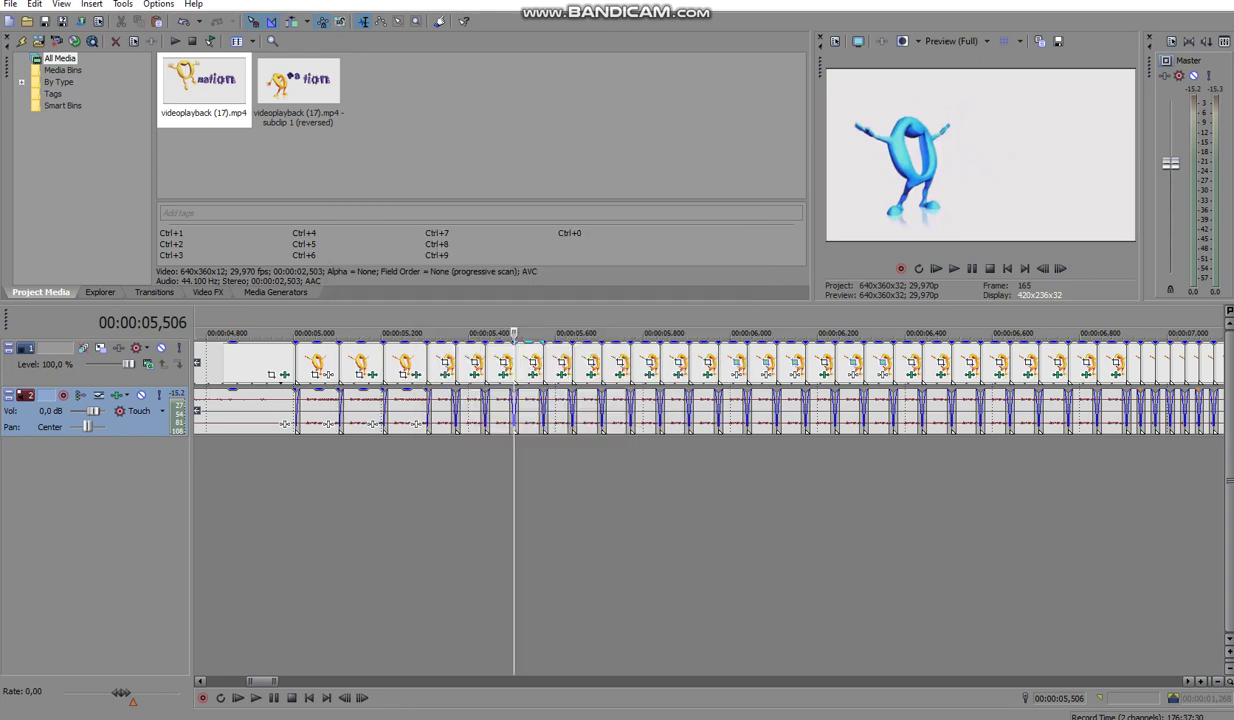
Preview the clips starting at 00:00:05,572 and 00:00:05,639 and check the effects attached to each
key("Right")
key("Right")
left_click(542, 362)
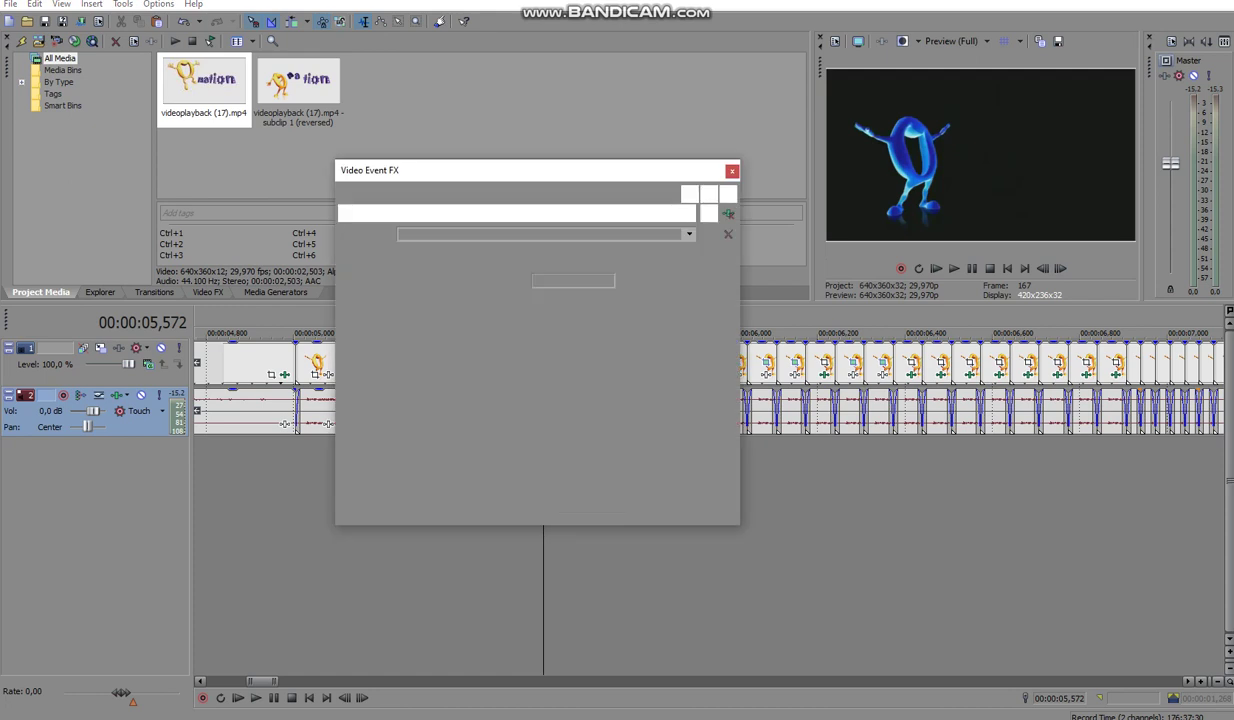
key("Escape")
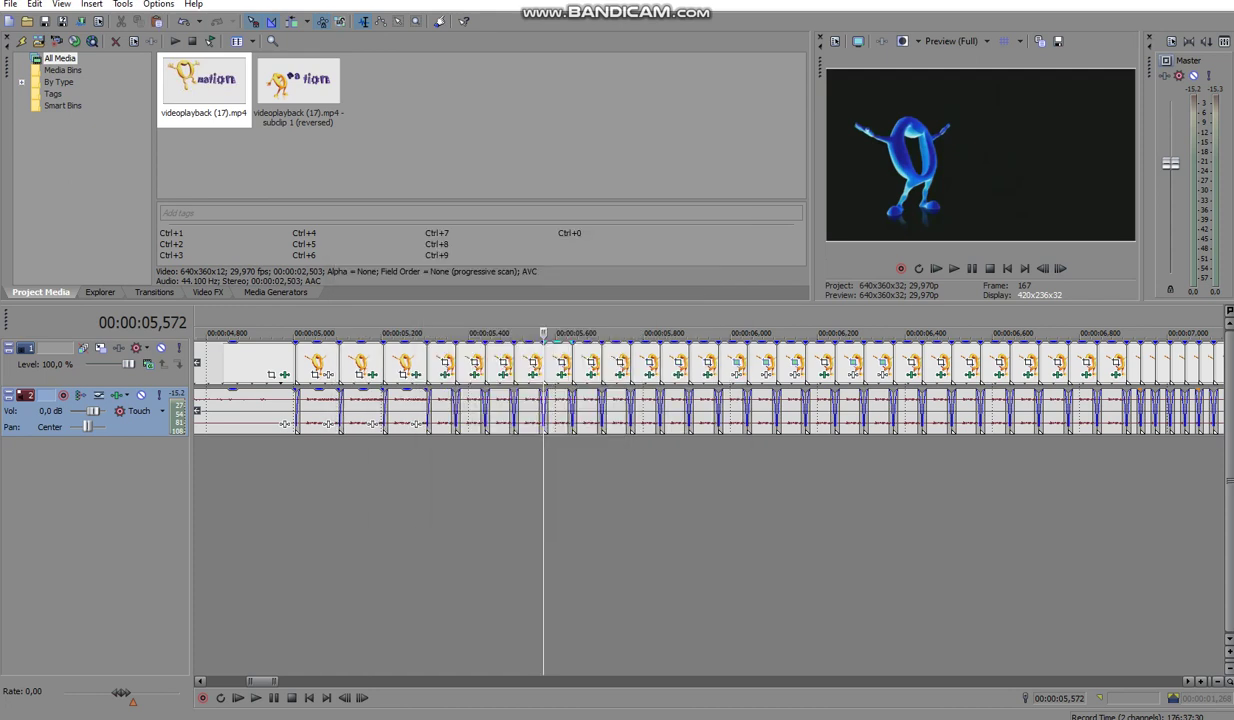
key("Right")
key("Right")
left_click(570, 362)
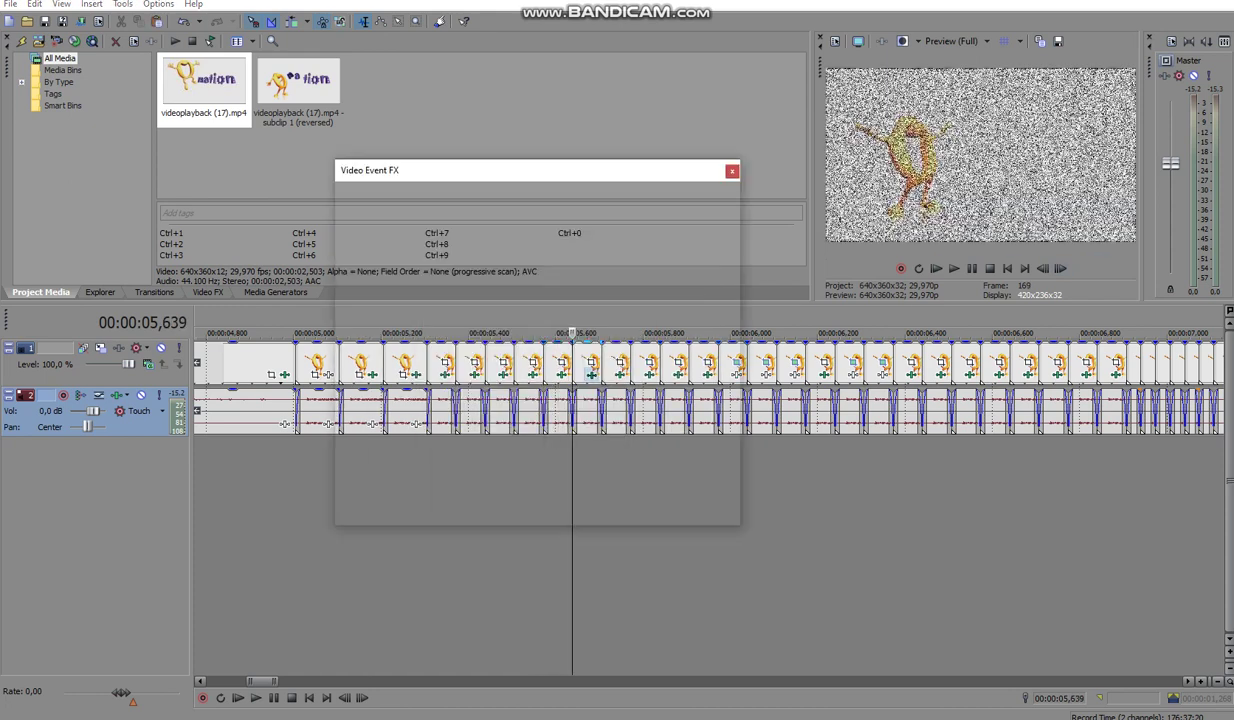
key("Escape")
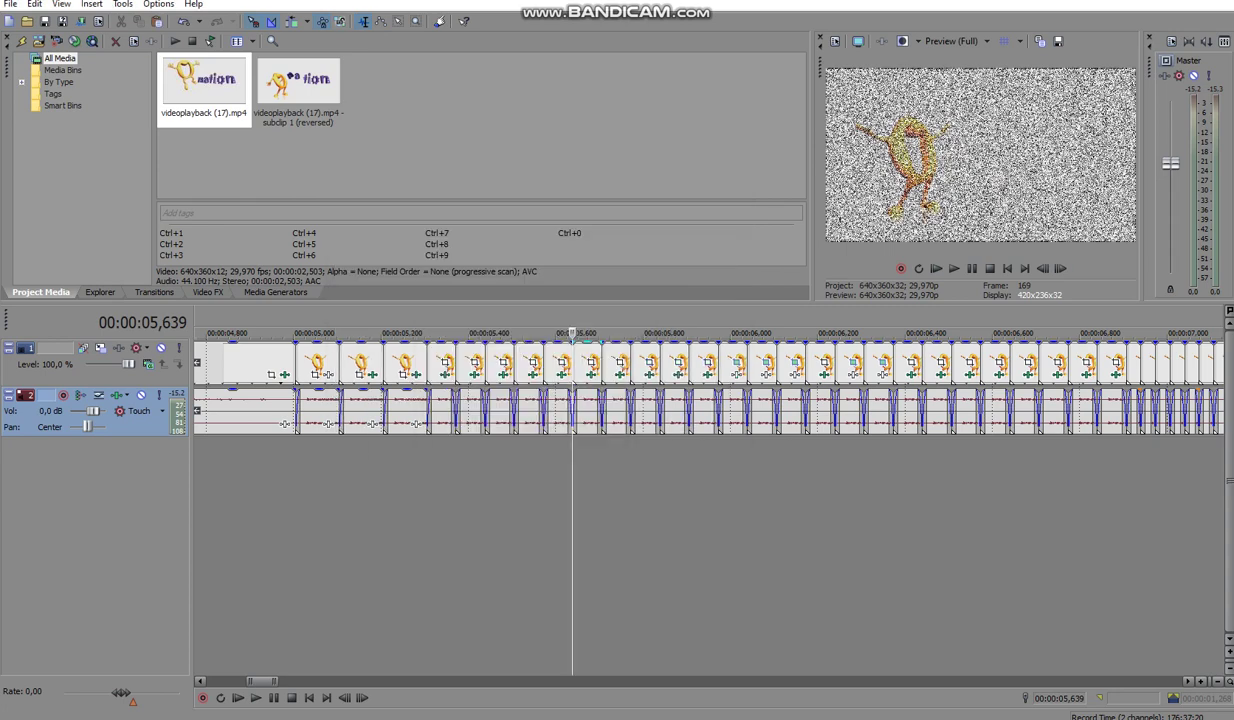
Preview the clips starting at 00:00:05,706 and 00:00:05,772 and inspect their event effect settings
key("Right")
key("Right")
left_click(597, 361)
key("Escape")
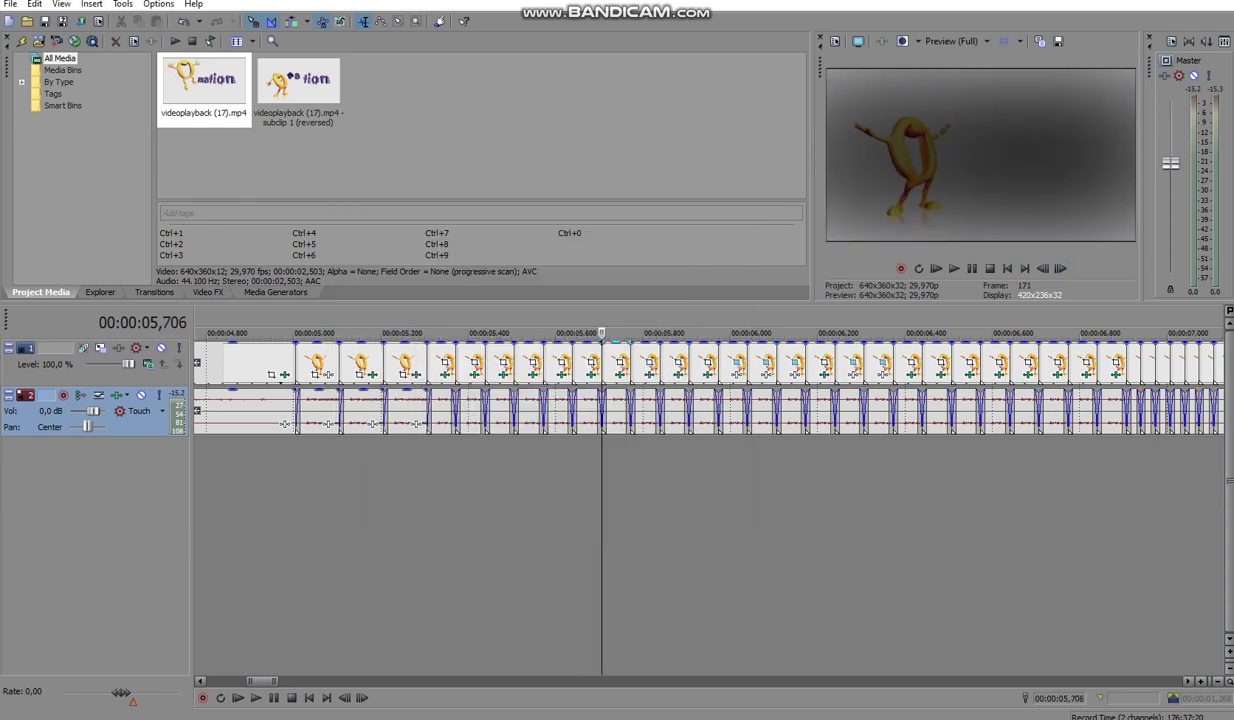
key("Right")
key("Right")
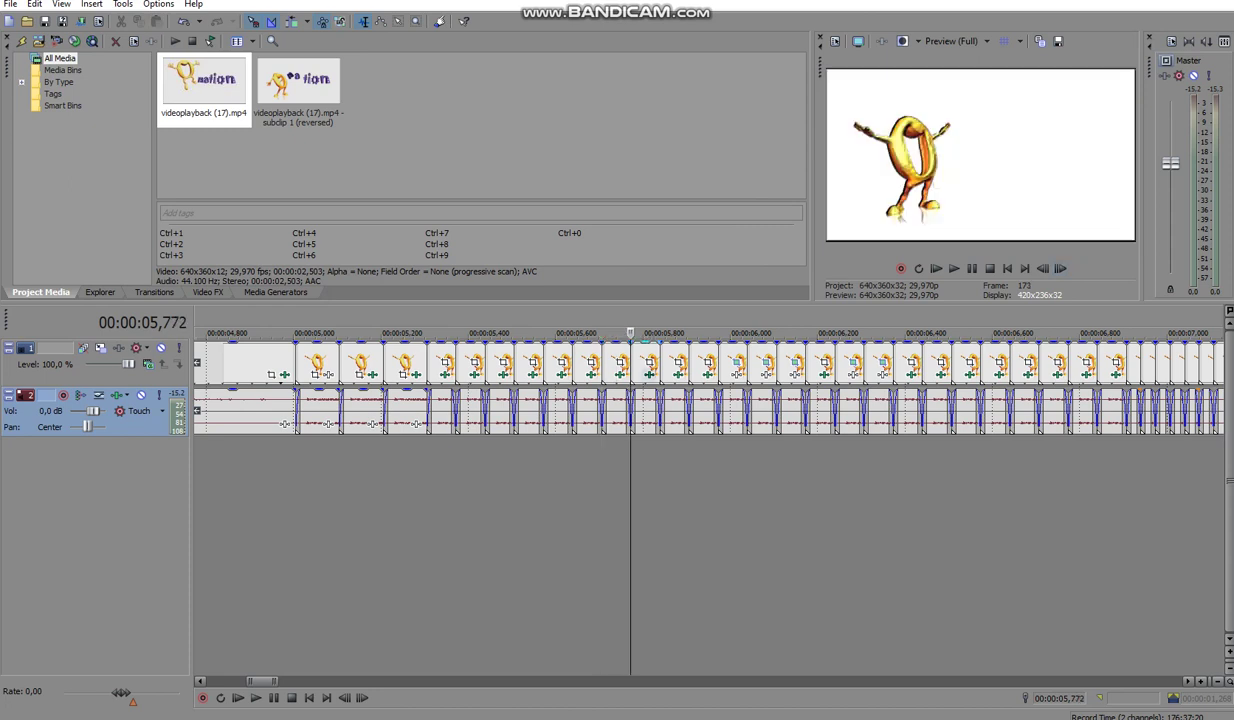
left_click(625, 361)
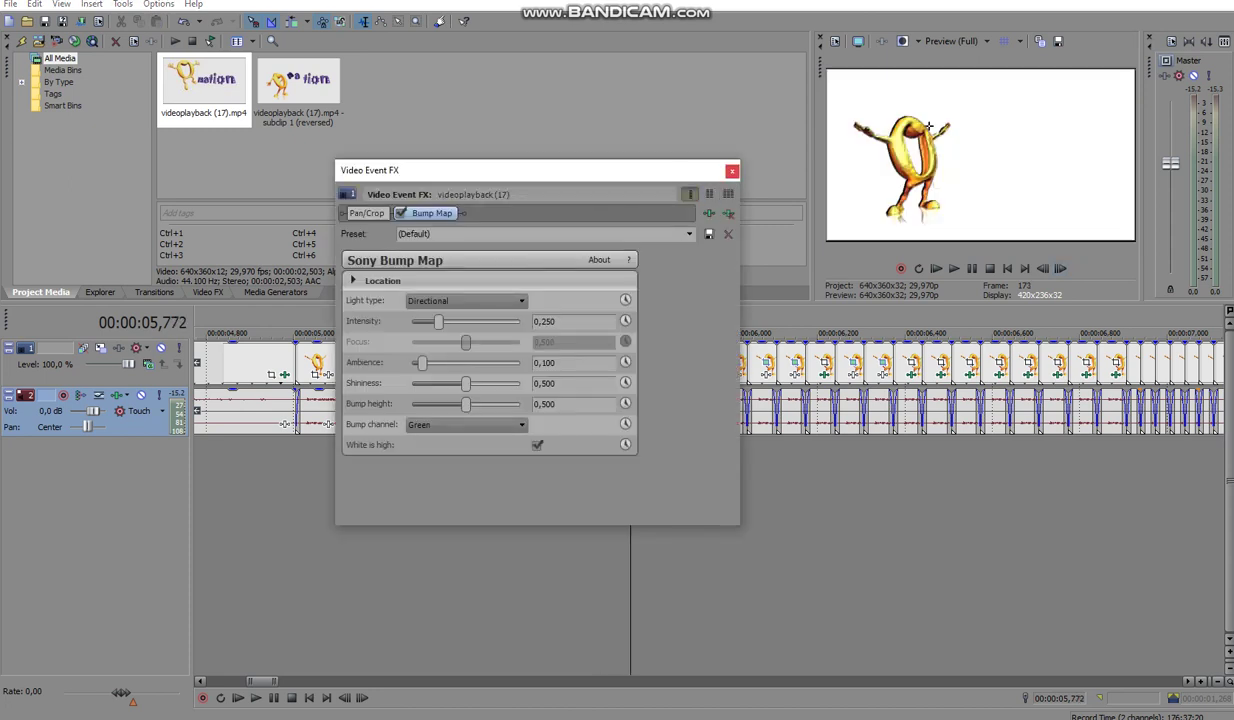
key("Escape")
Inspect both the HSL Adjust and the Invert effect settings of the clip starting at 00:00:05,839
key("Right")
key("Right")
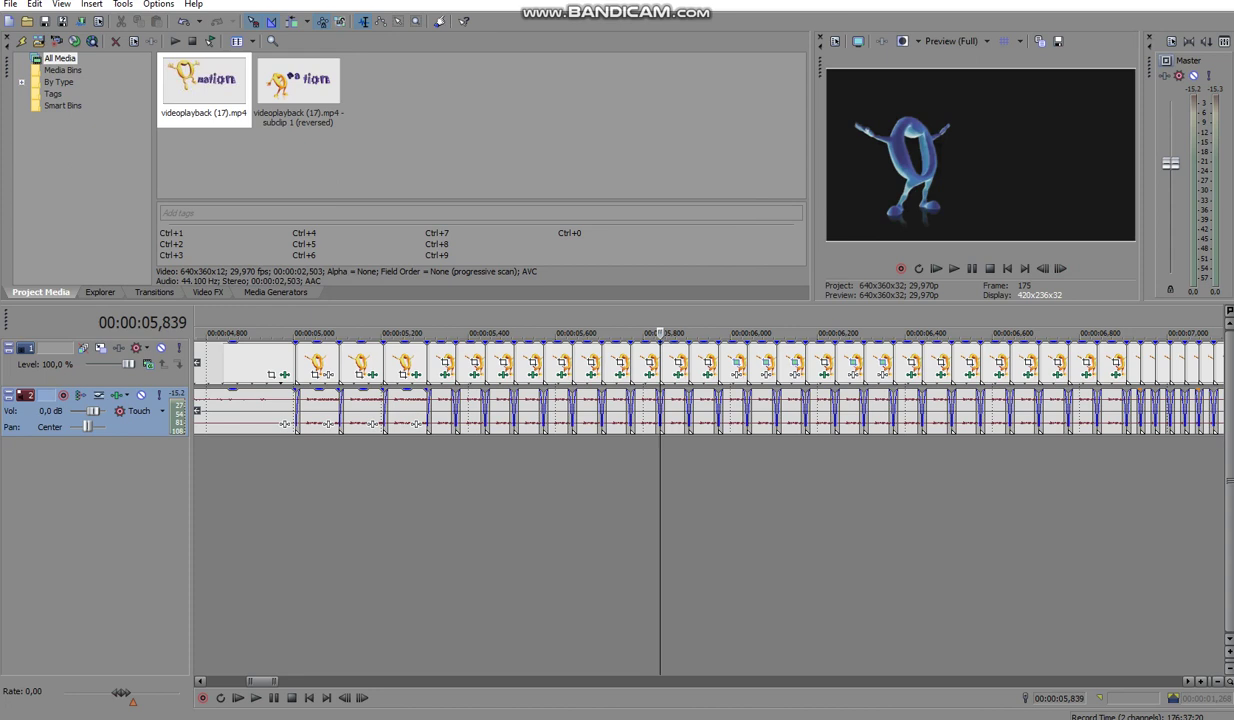
left_click(653, 361)
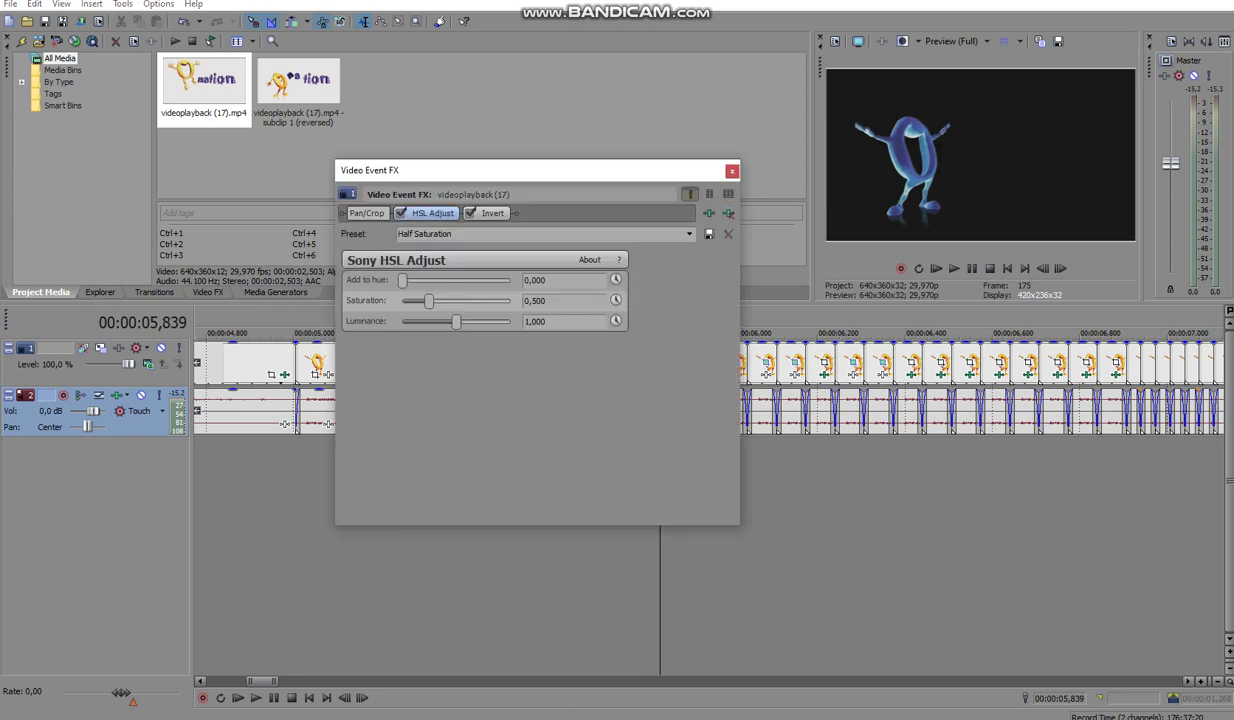
left_click(492, 213)
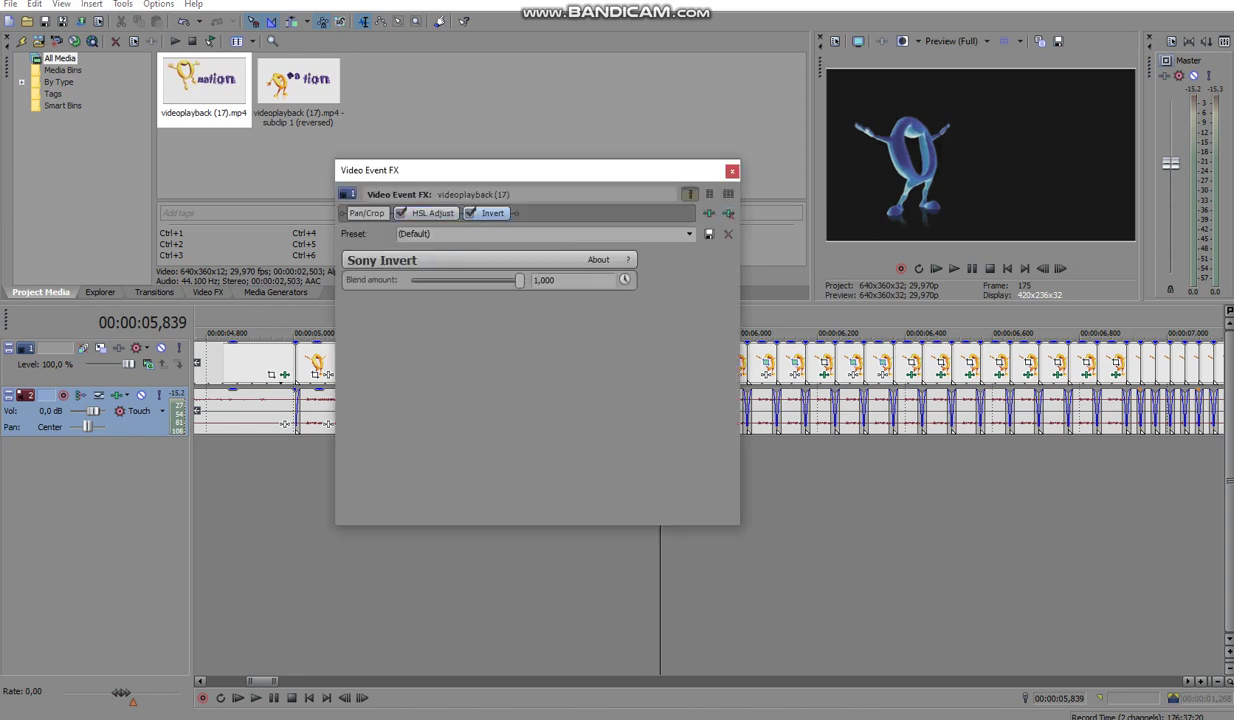
key("Escape")
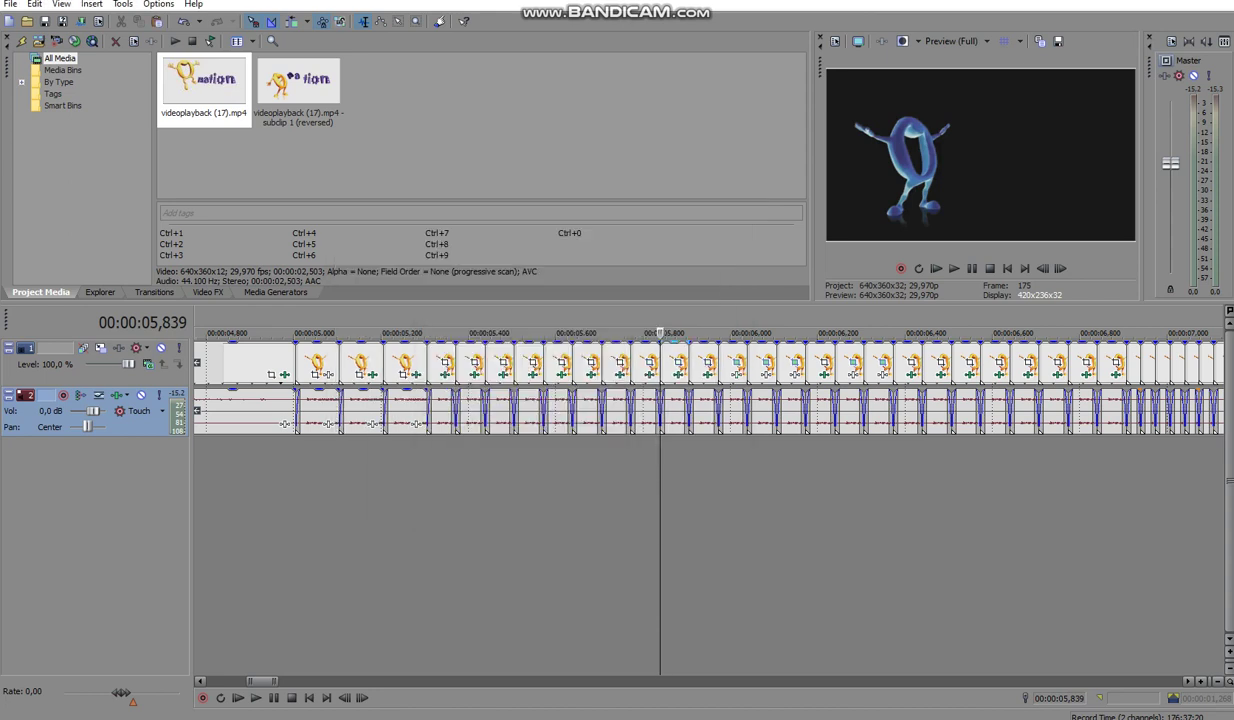
Inspect the event effect settings of the clips starting at 00:00:05,906 and 00:00:05,973
key("Right")
key("Right")
left_click(682, 361)
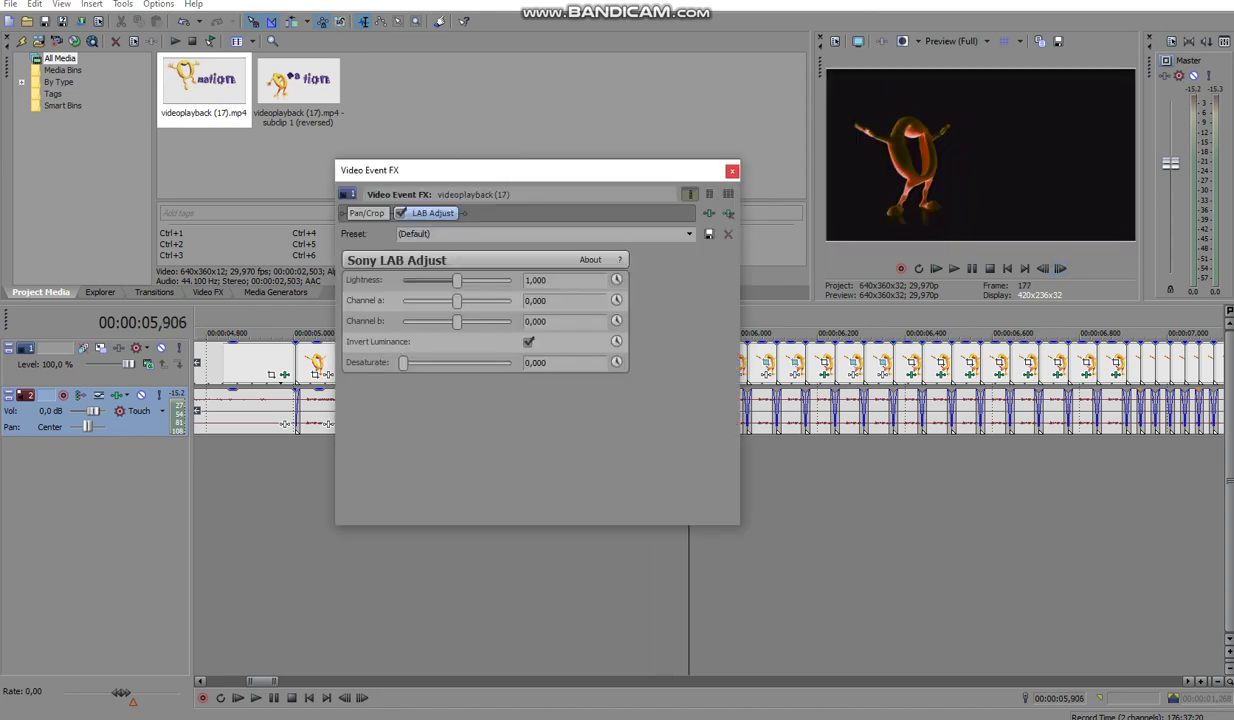
key("Escape")
key("Right")
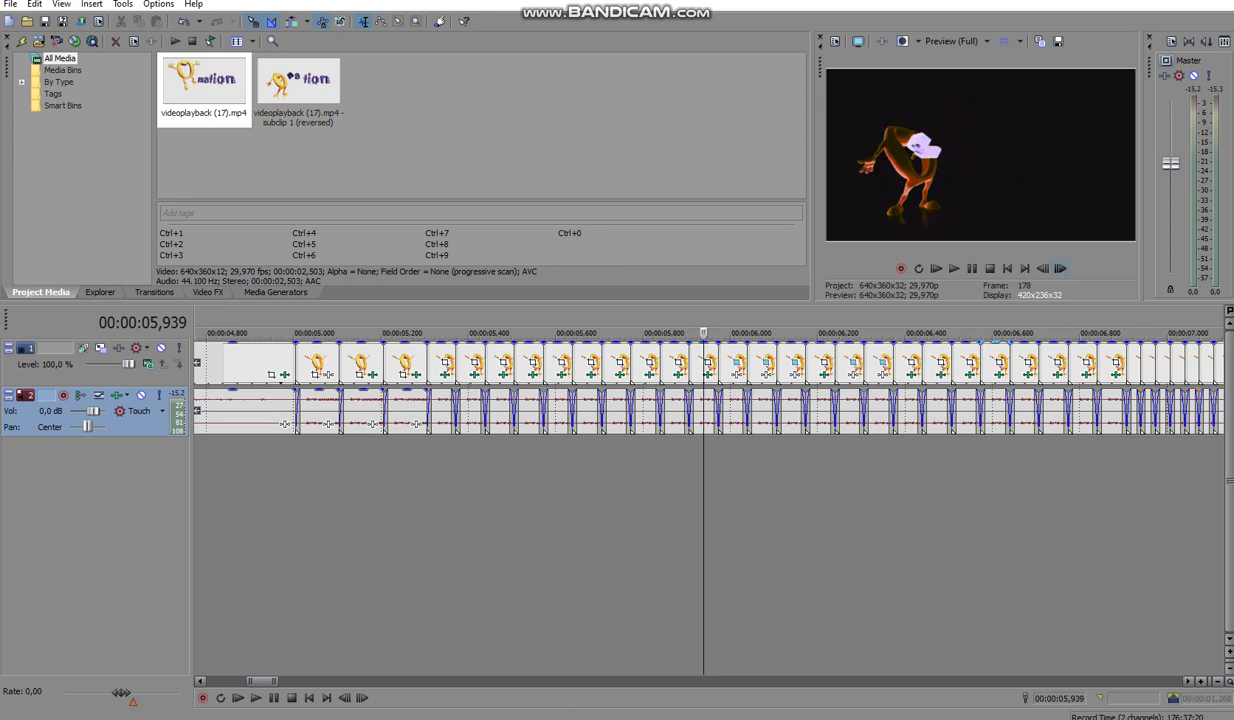
key("Right")
left_click(710, 348)
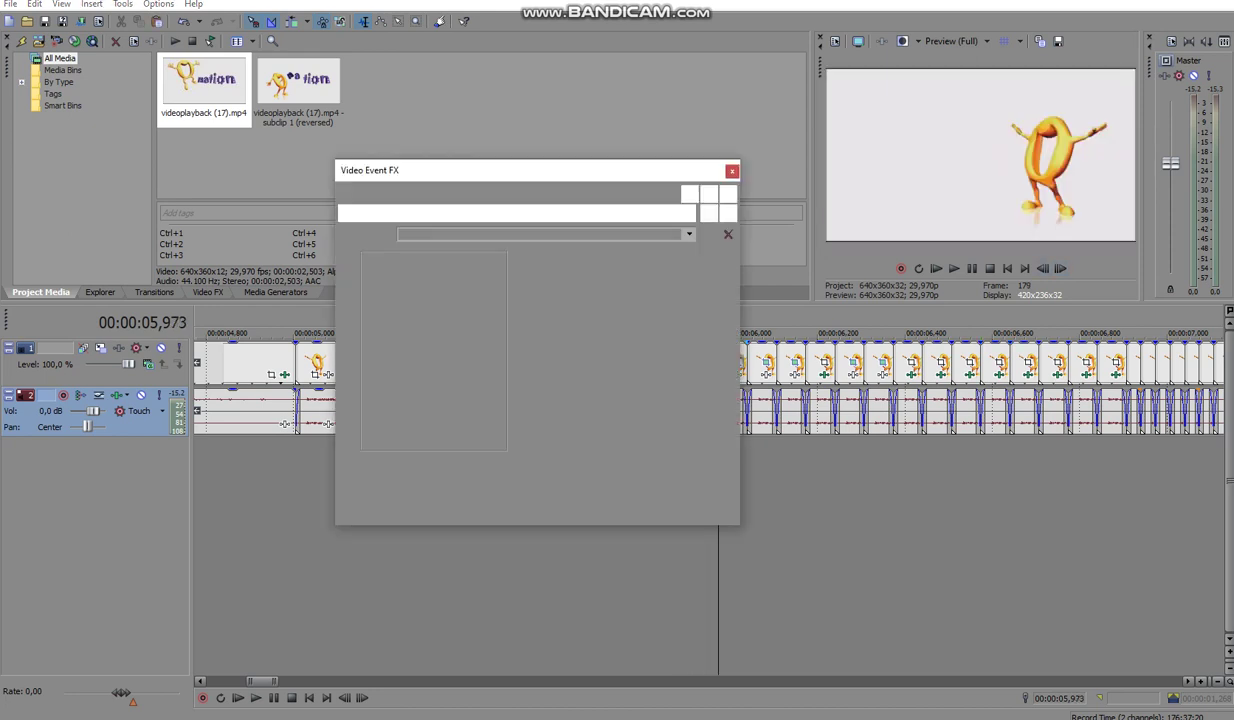
key("Escape")
Preview the clips starting at 00:00:06,039 and 00:00:06,106 and open each one's Video Event FX settings
key("Right")
key("Right")
left_click(739, 348)
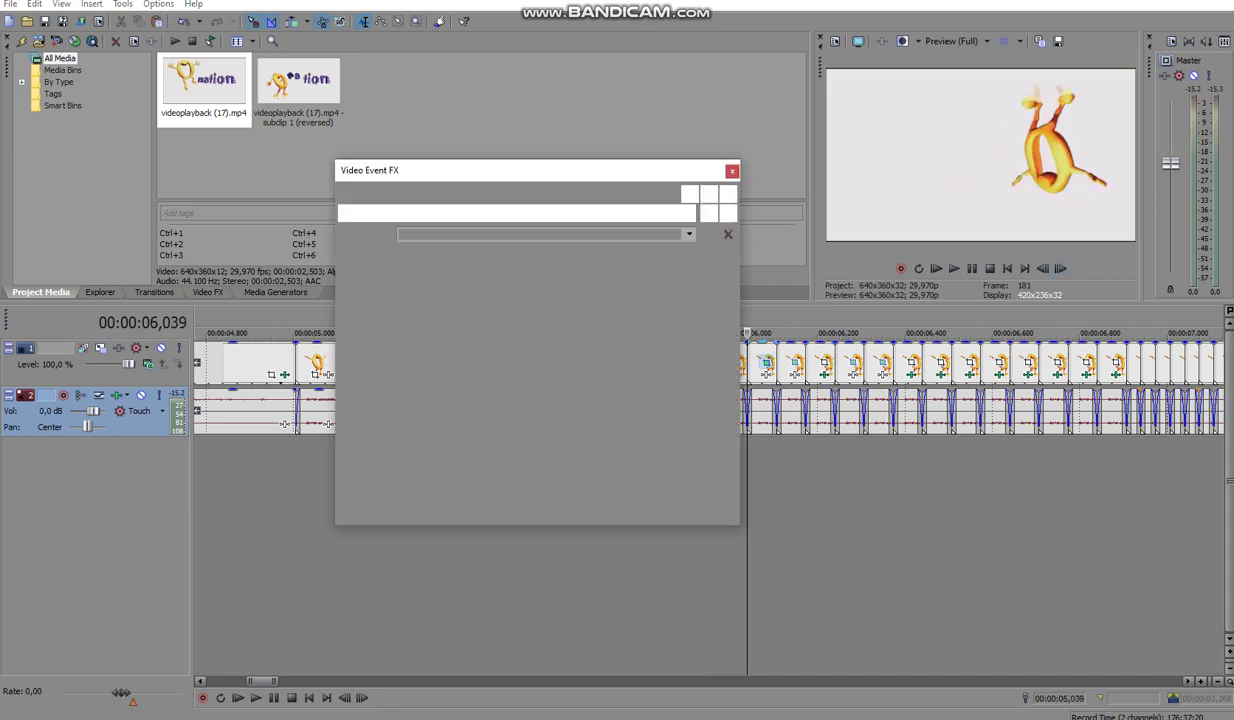
key("Escape")
key("Right")
key("Right")
left_click(766, 348)
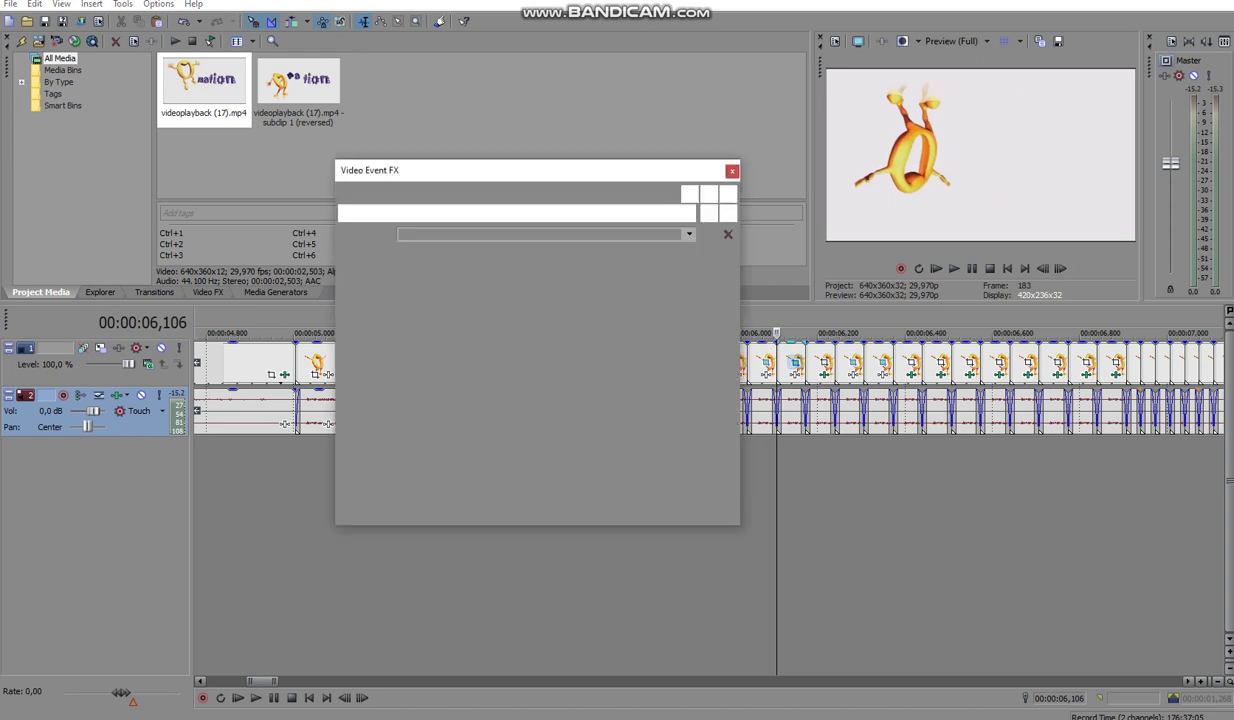
key("Escape")
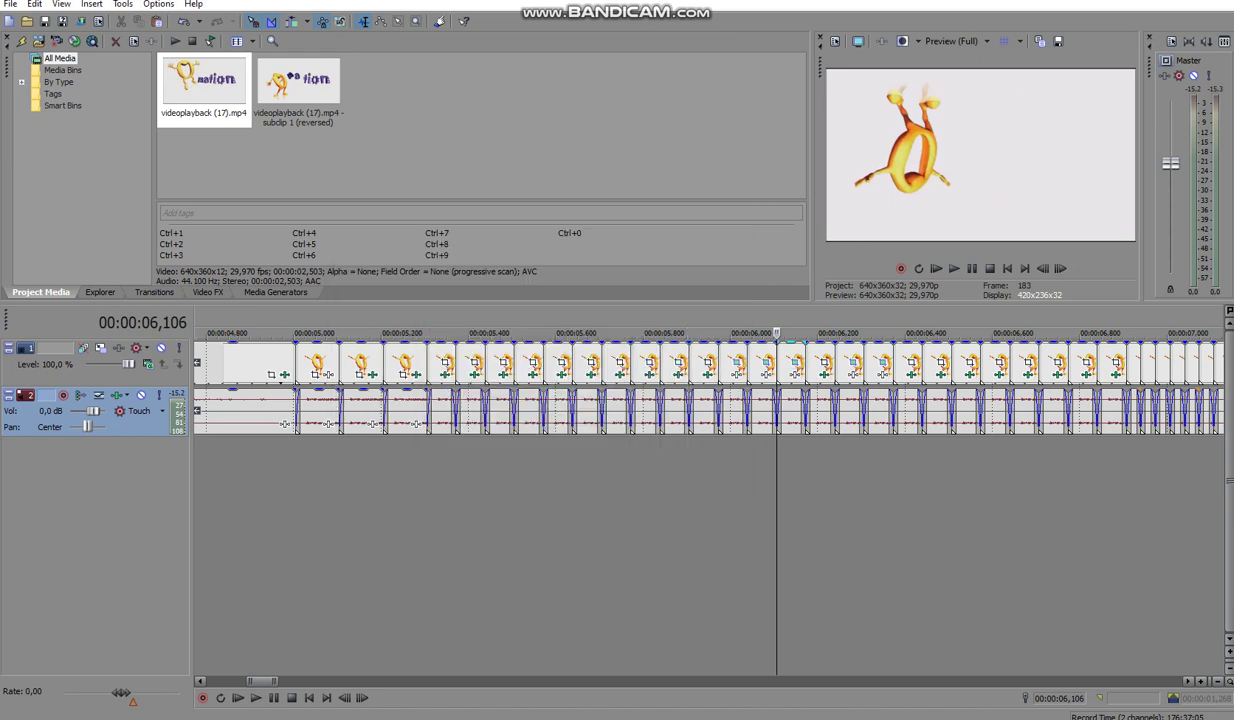
Inspect the effect settings of the clip at 00:00:06,173 and the Pan/Crop settings of the clip at 00:00:06,240
left_click(1060, 268)
key("Right")
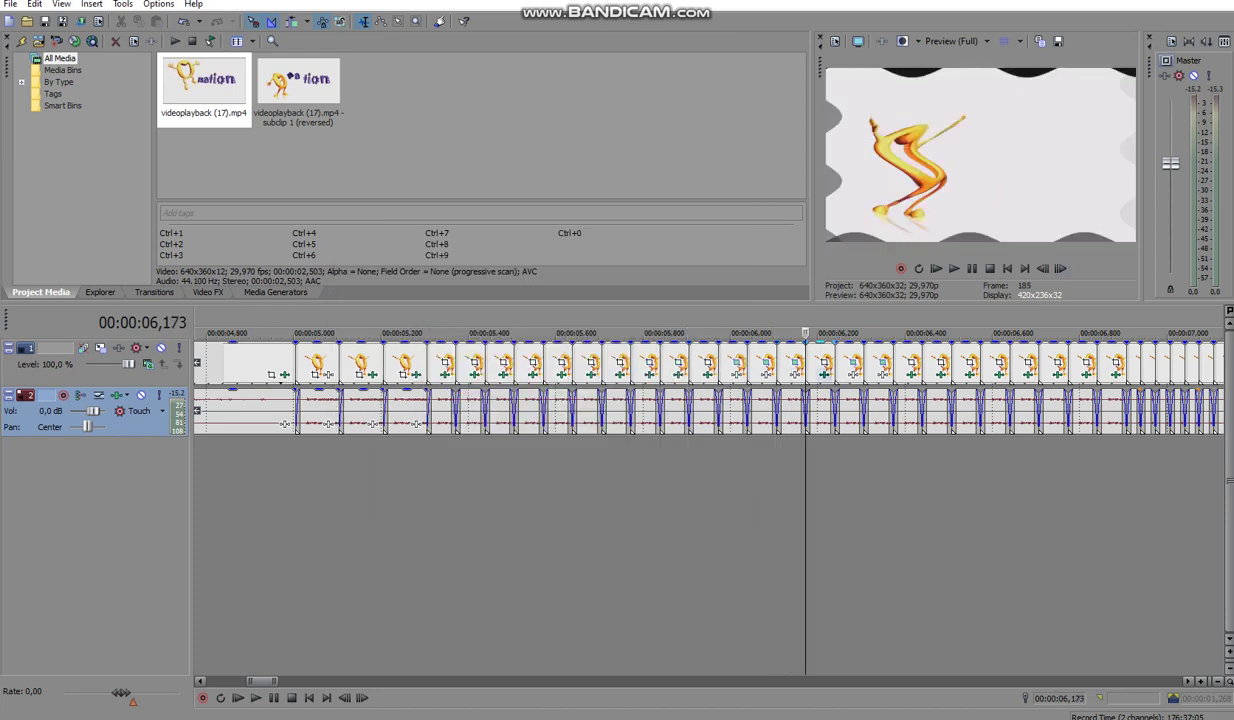
left_click(824, 375)
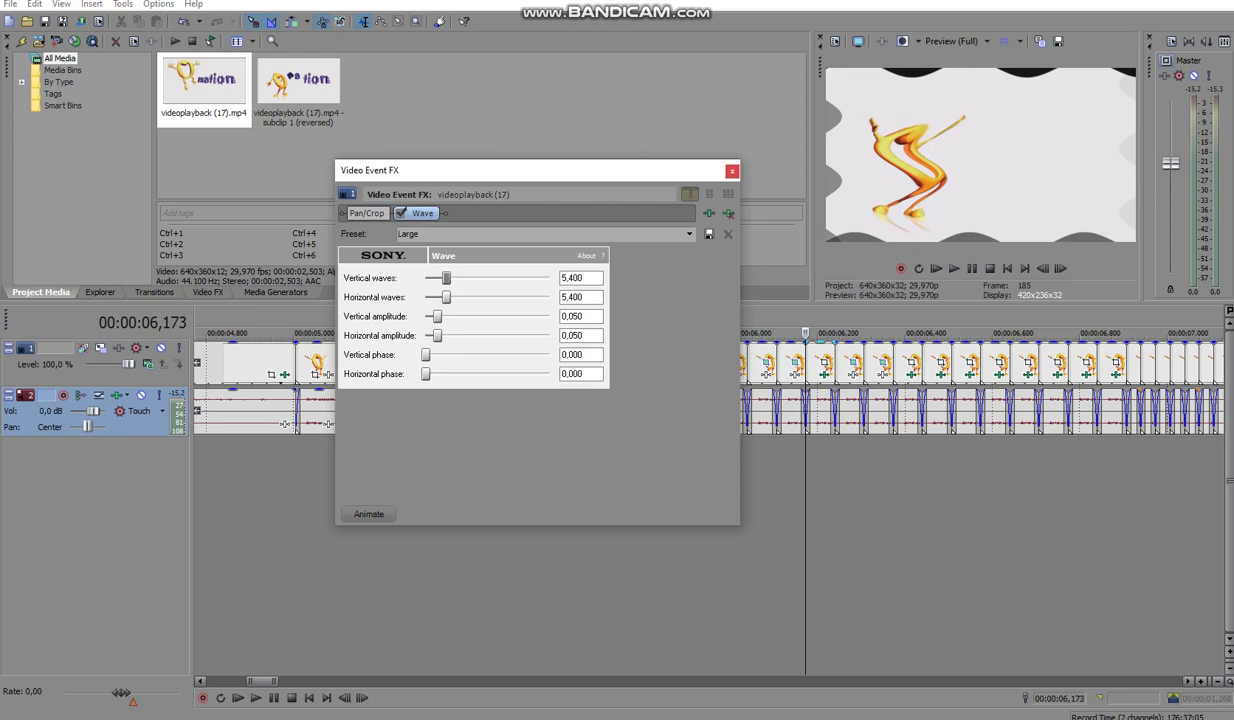
key("Escape")
key("Right")
key("Right")
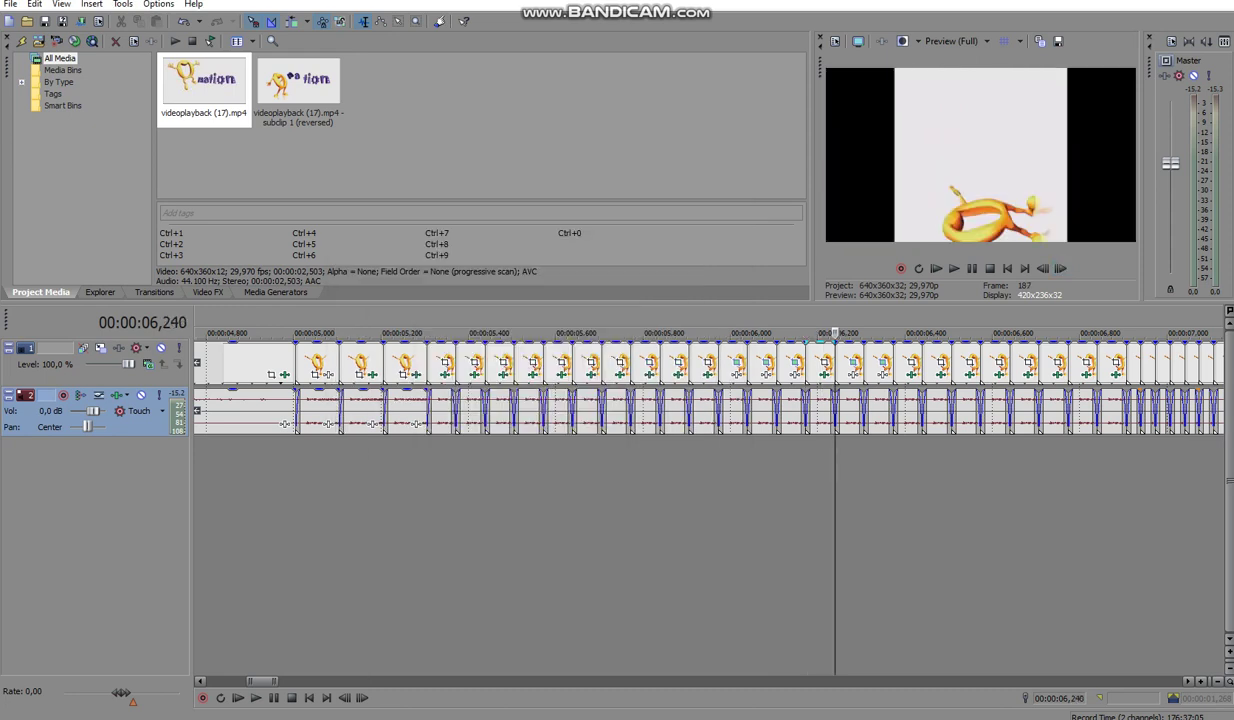
left_click(853, 363)
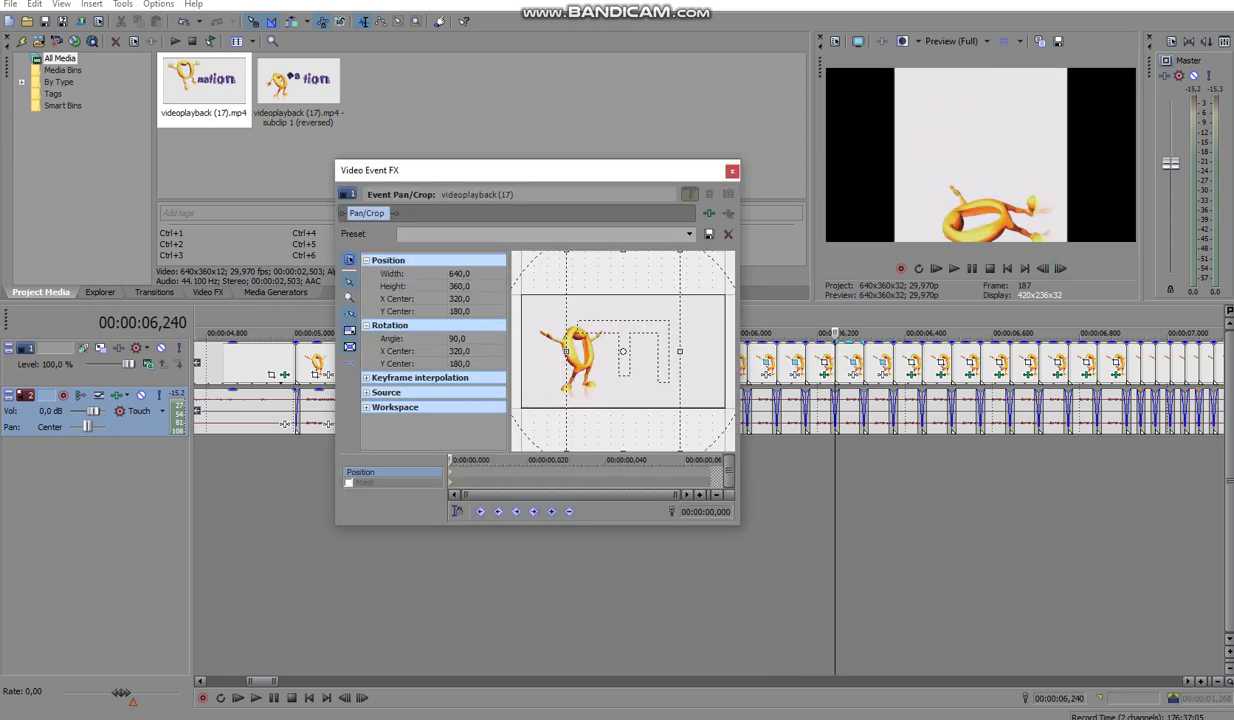
key("Escape")
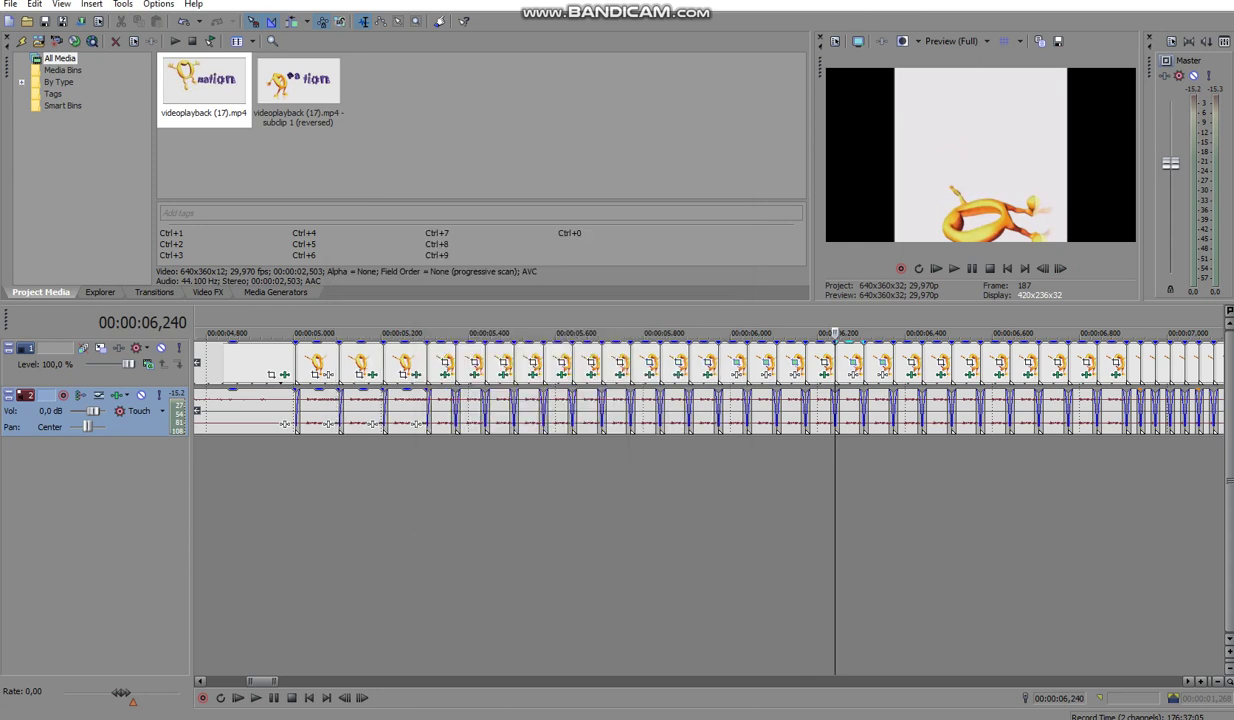
Inspect the Pan/Crop settings of the clip at 00:00:06,306 and the effect settings of the clip at 00:00:06,373
left_click(1060, 268)
left_click(1060, 268)
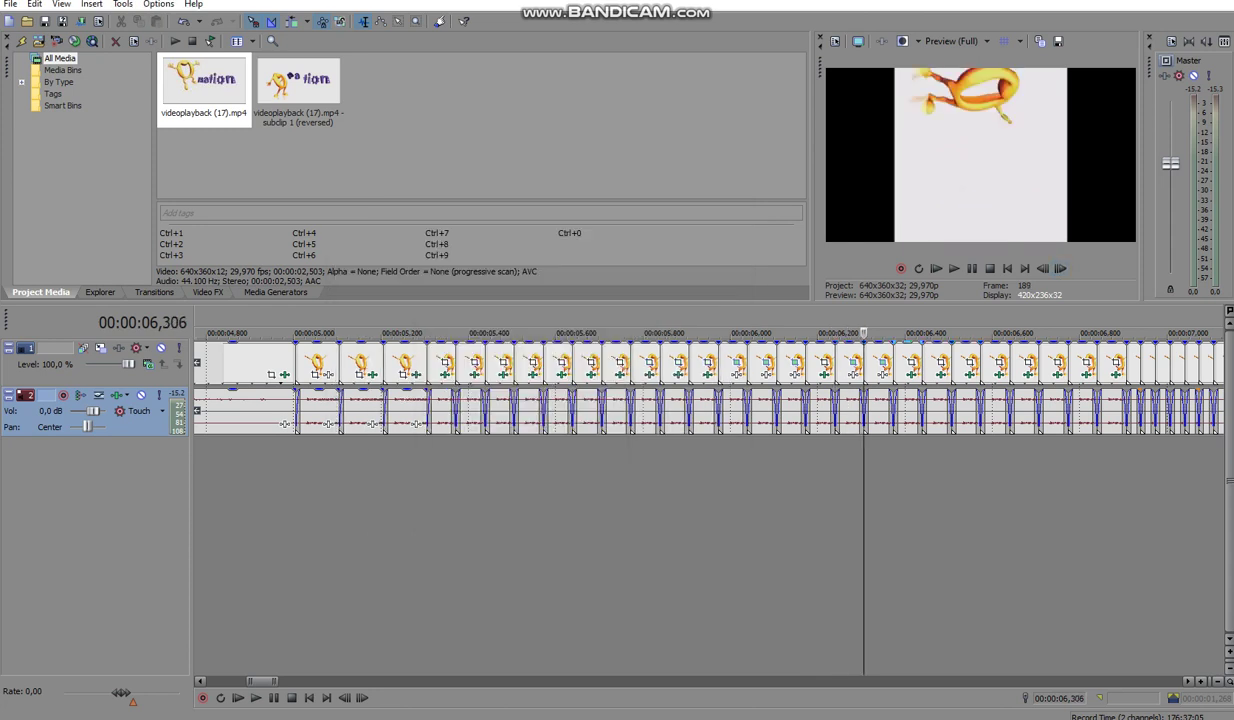
left_click(883, 363)
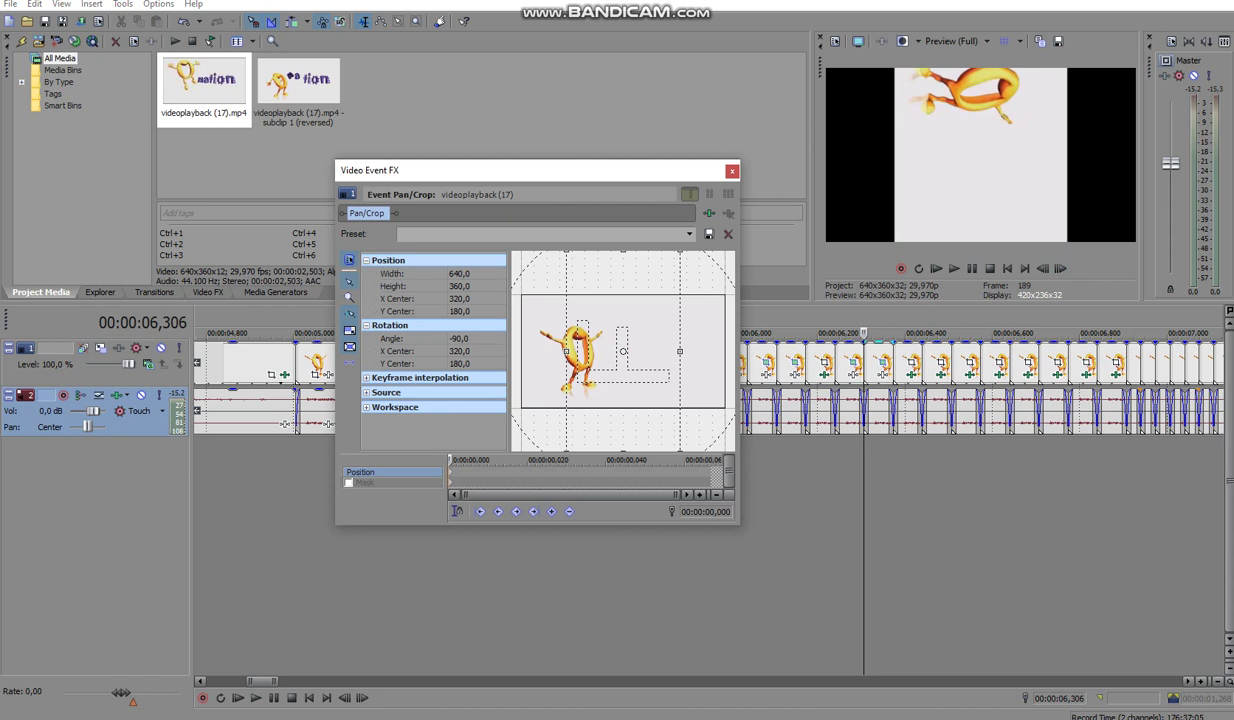
left_click(732, 171)
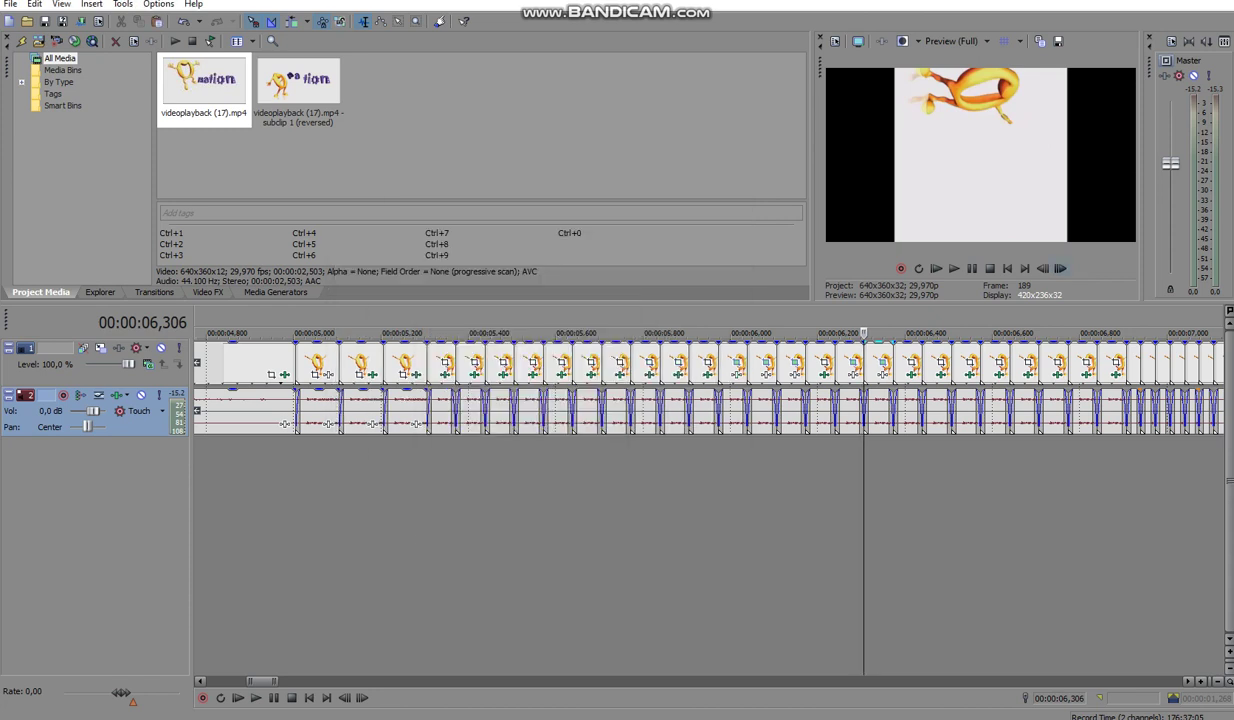
left_click(1060, 268)
left_click(1060, 268)
left_click(880, 362)
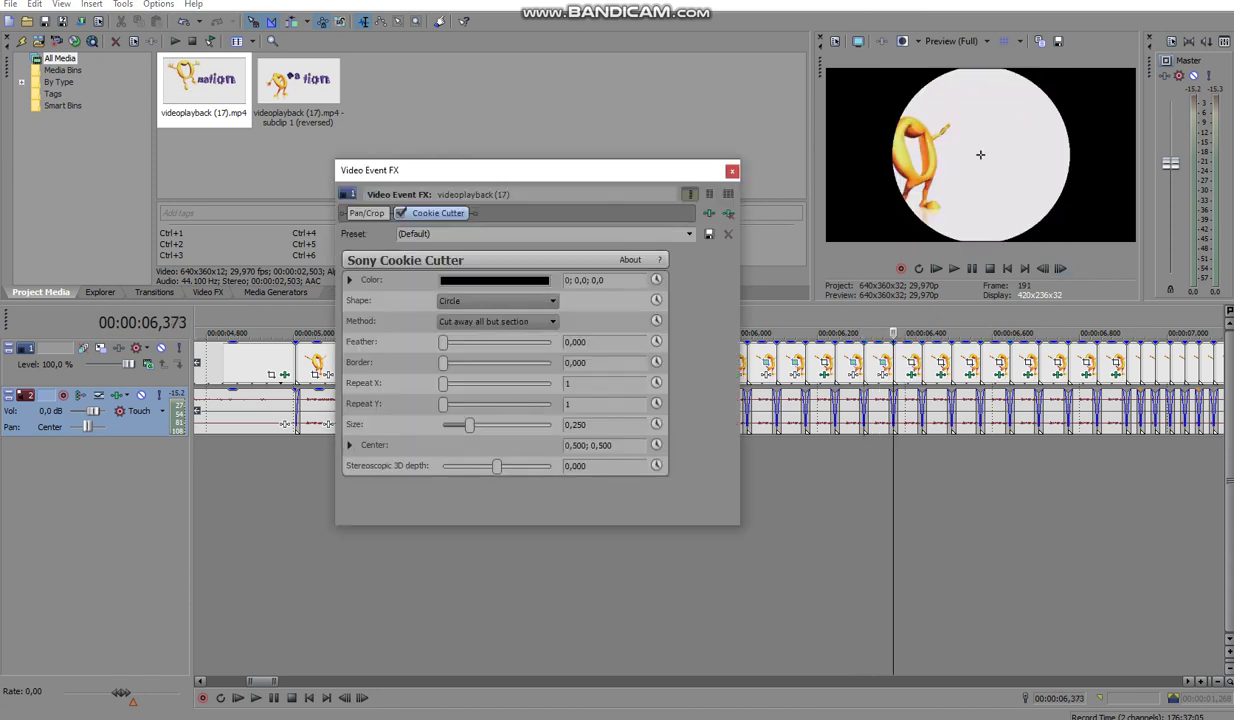
key("Escape")
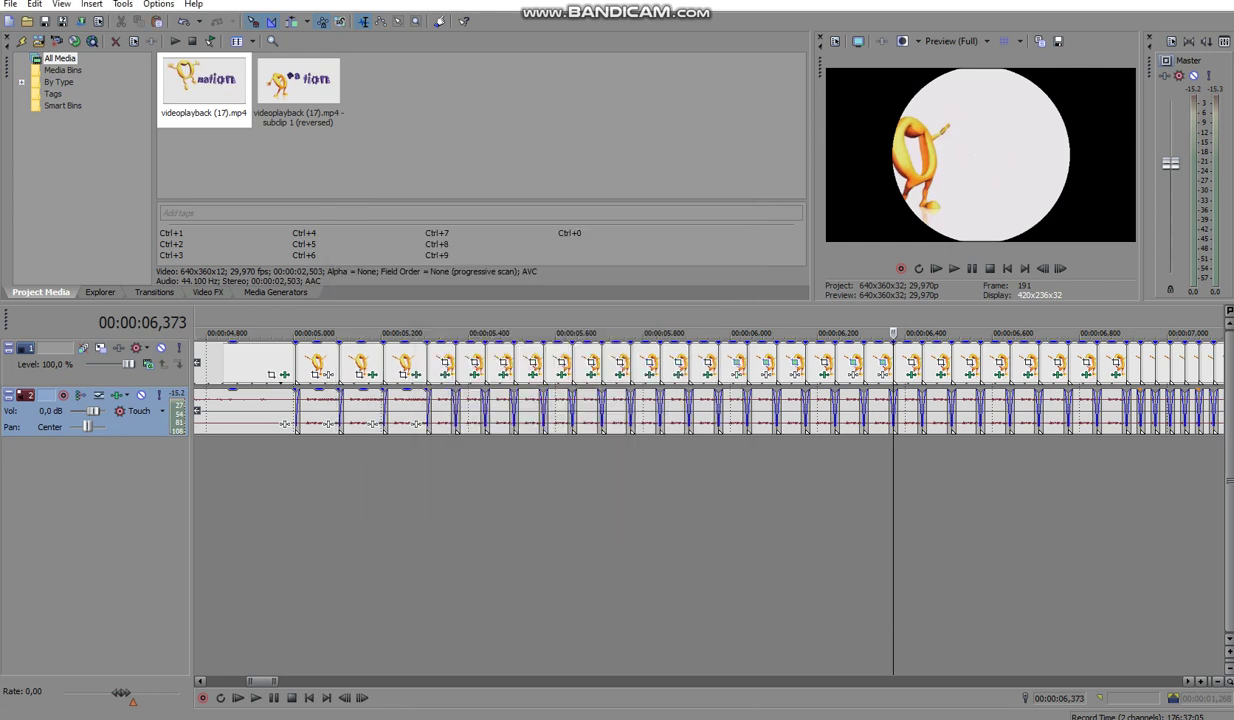
Inspect the event effect settings of the clips starting at 00:00:06,440 and 00:00:06,507
left_click(1060, 268)
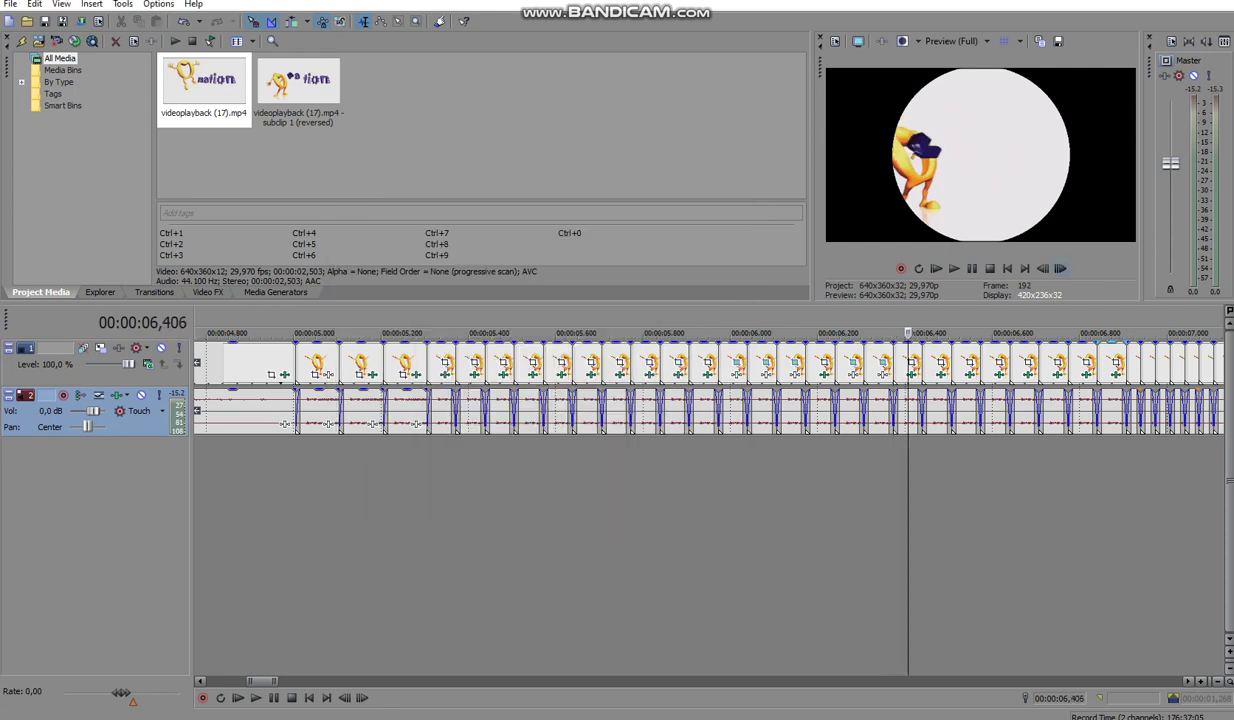
left_click(1060, 268)
left_click(941, 375)
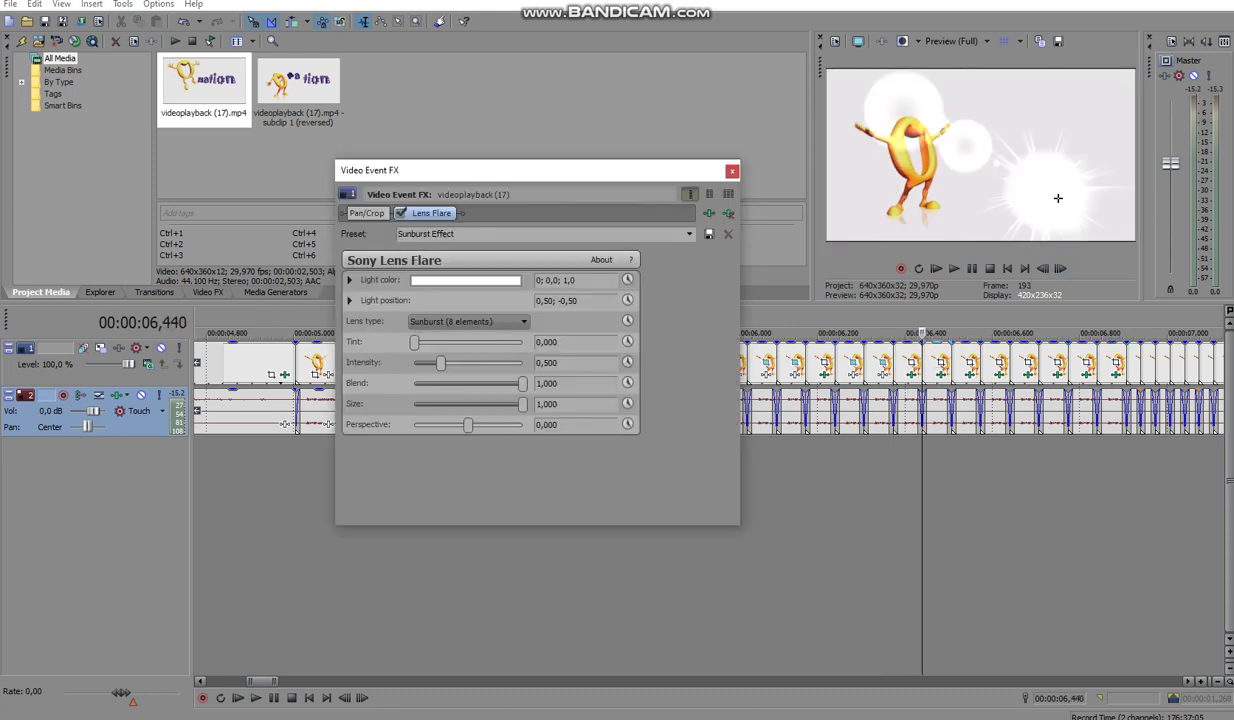
key("Escape")
key("Right")
key("Right")
left_click(934, 364)
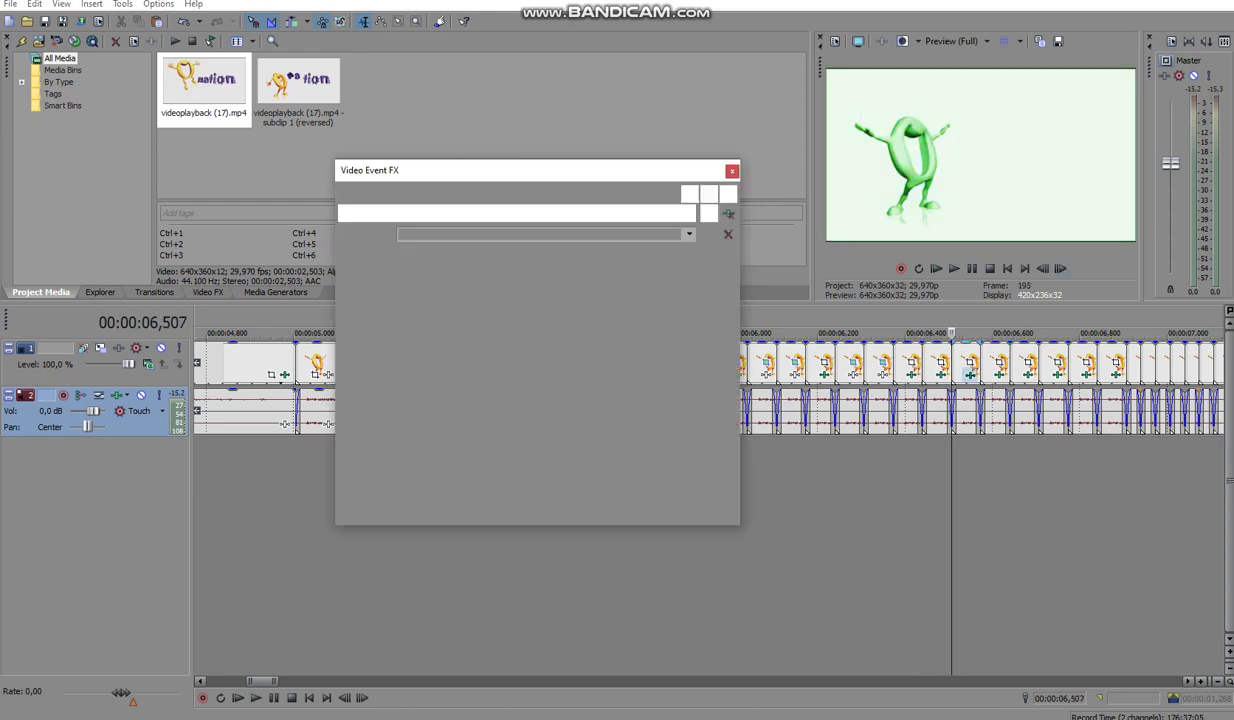
key("Escape")
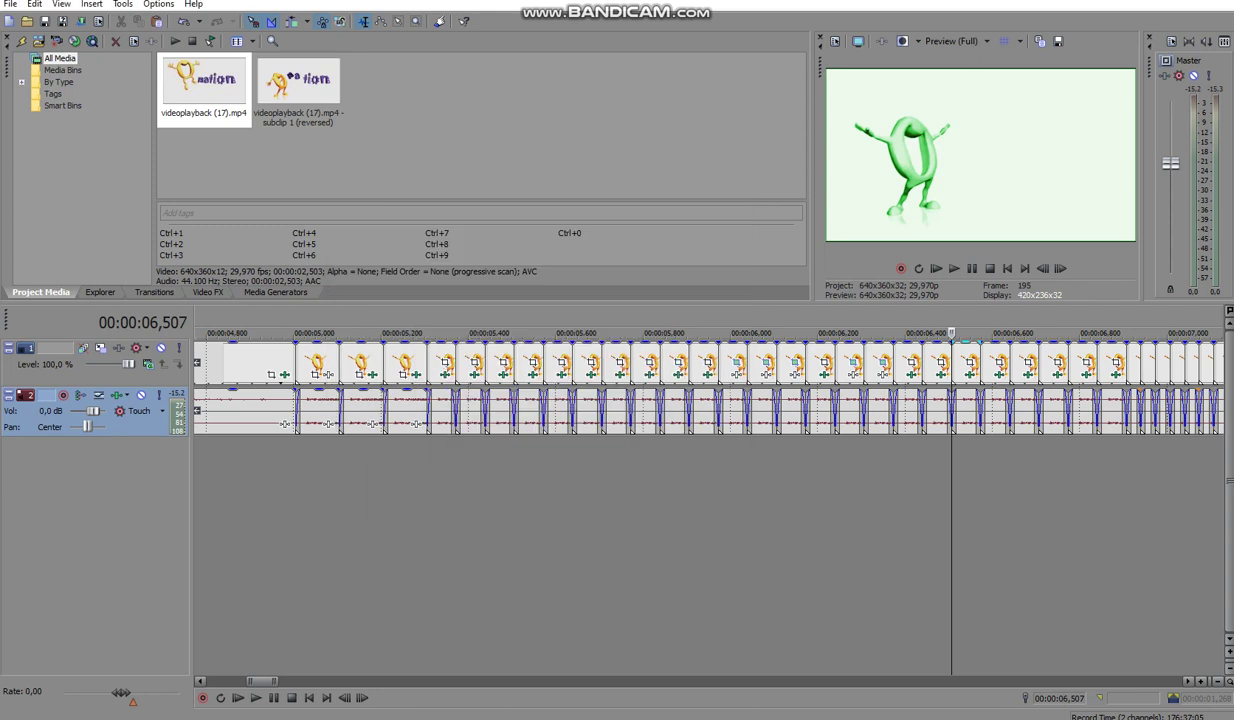
Preview the clips starting at 00:00:06,573 and 00:00:06,640 and check each one's Video Event FX settings
key("Right")
key("Right")
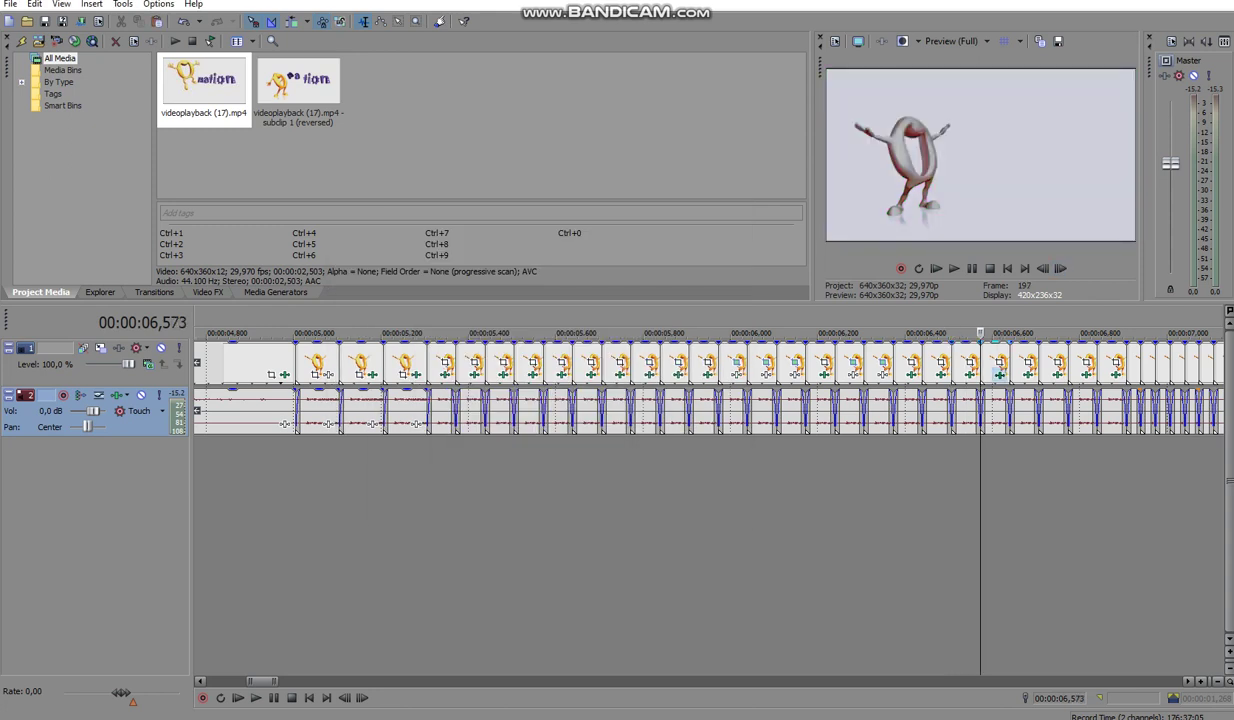
left_click(962, 361)
key("Escape")
key("Right")
key("Right")
left_click(1028, 374)
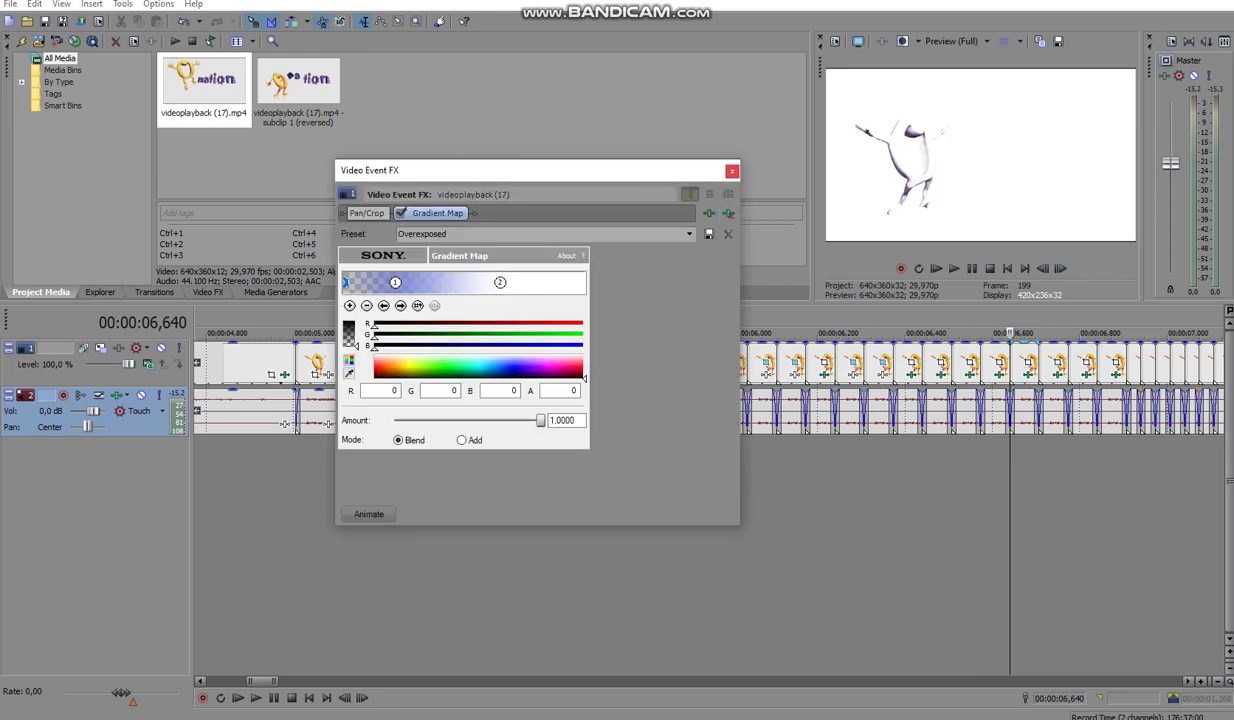
key("Escape")
Inspect the event effect settings of the clips starting at 00:00:06,707 and 00:00:06,773
key("Right")
key("Right")
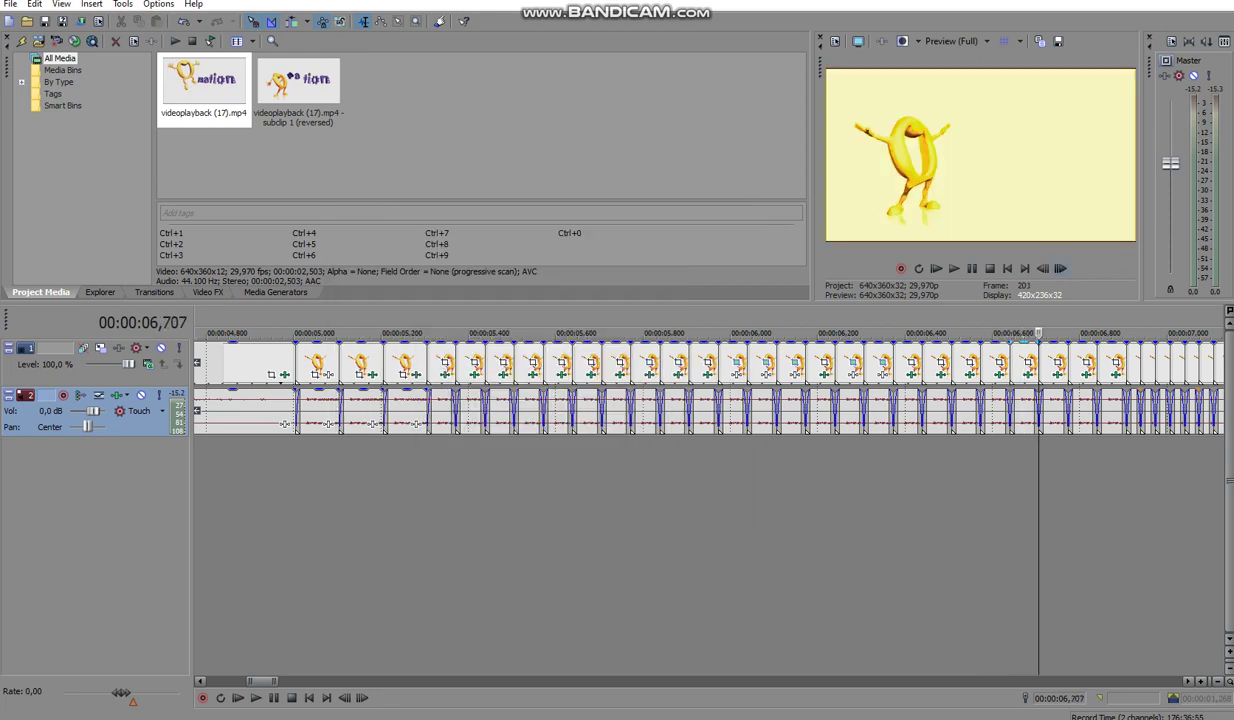
left_click(1018, 360)
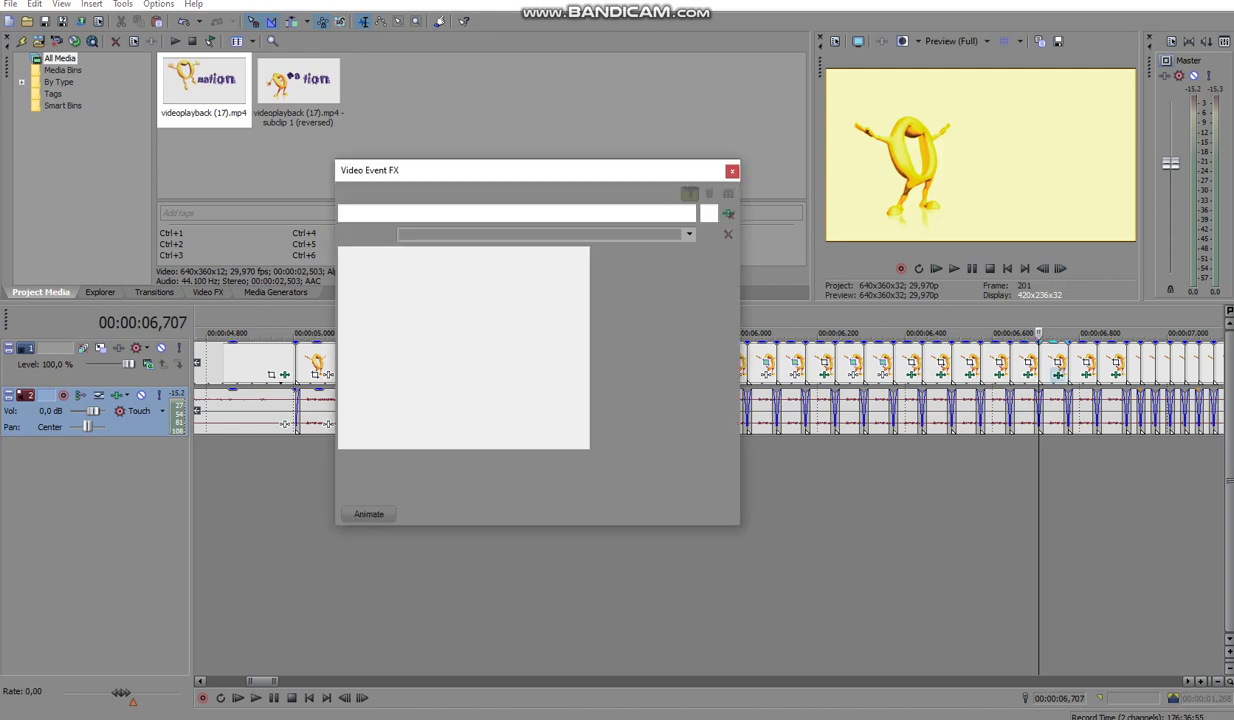
key("Escape")
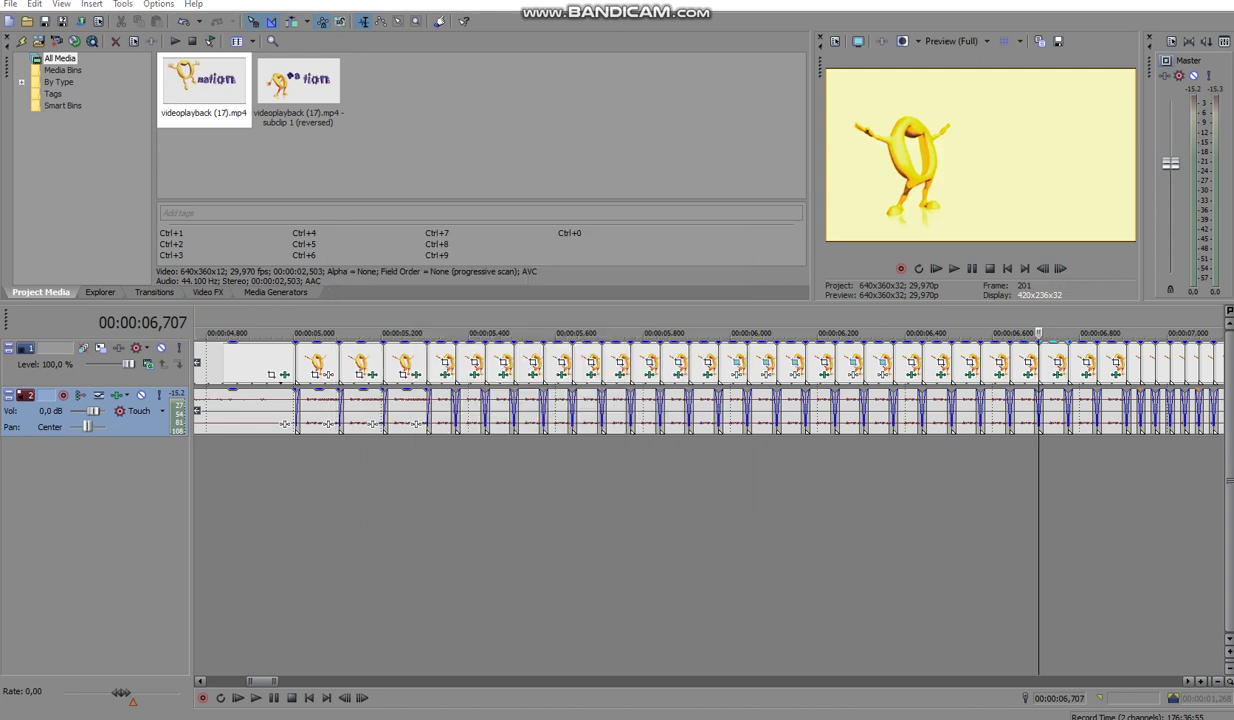
key("Right")
key("Right")
left_click(1087, 375)
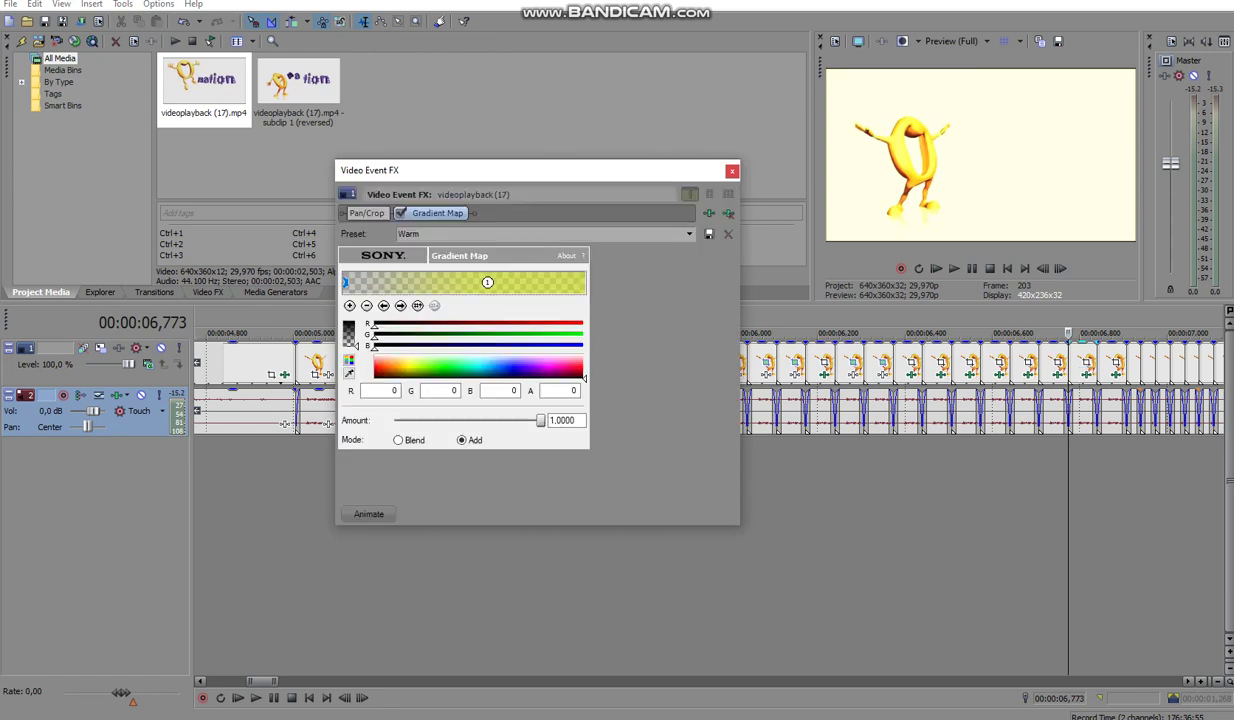
key("Escape")
Preview the clip starting at 00:00:06,840 and inspect its event effect settings
key("Right")
key("Right")
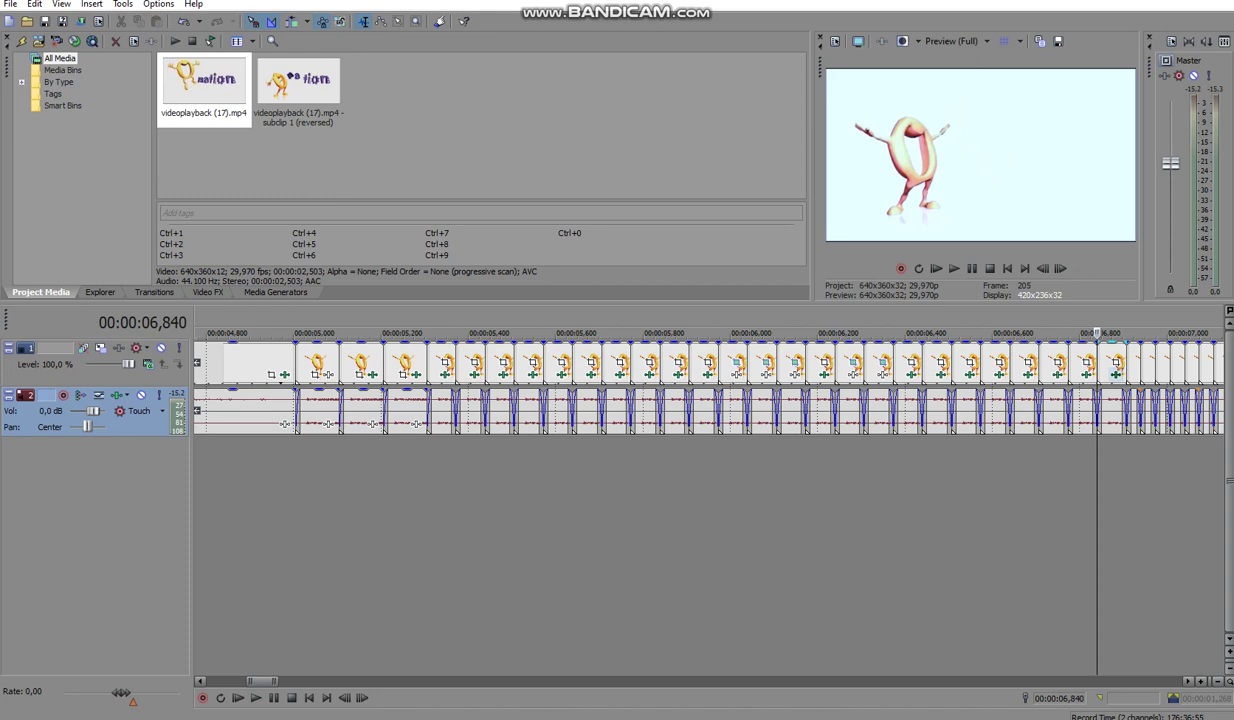
left_click(1116, 375)
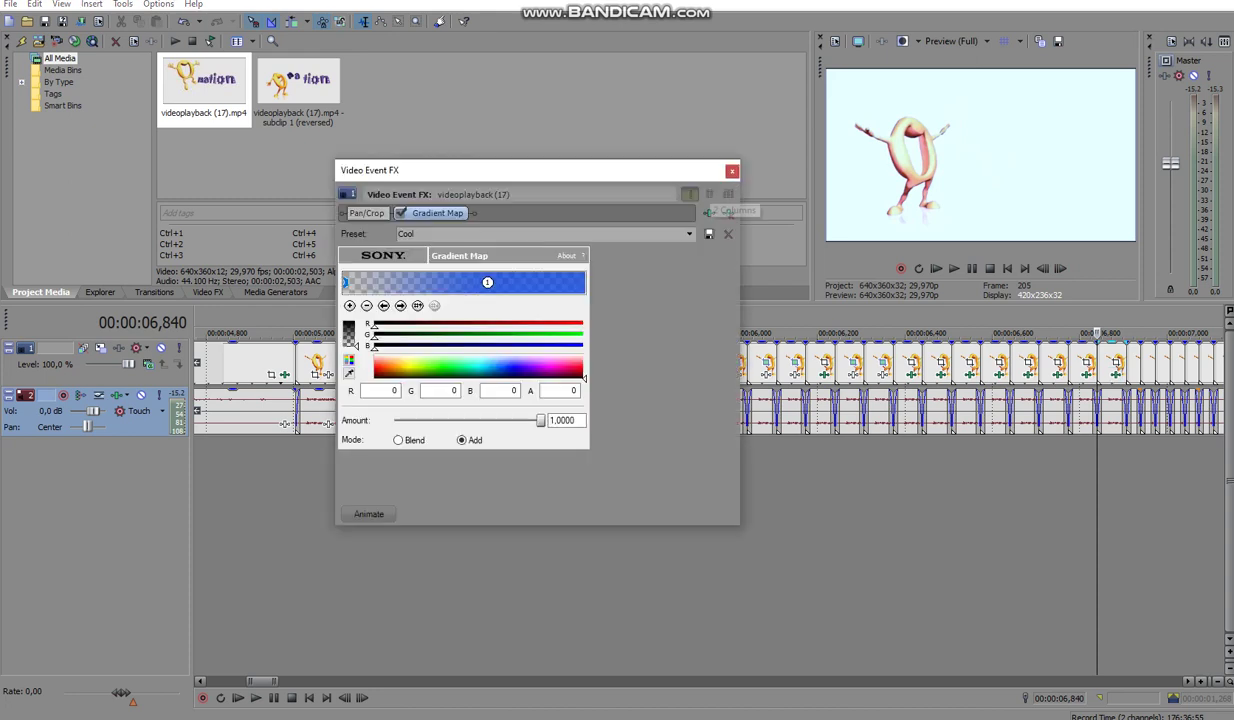
left_click(732, 171)
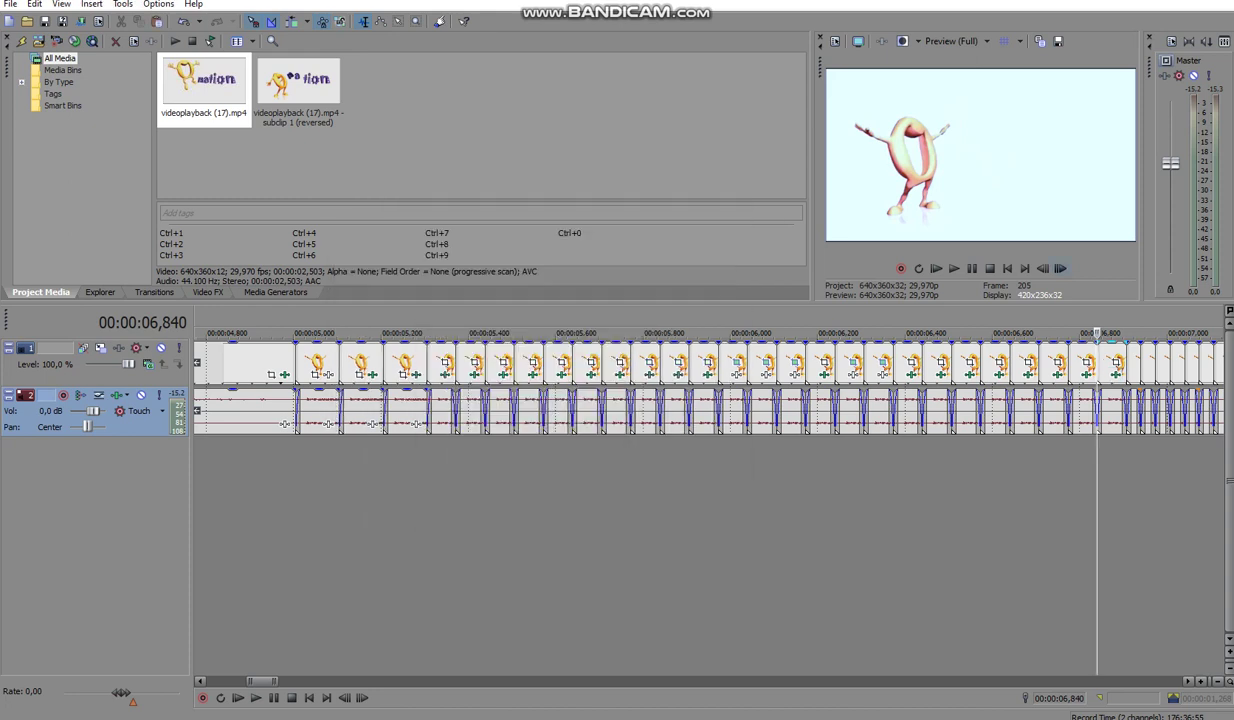
Preview the first of the shorter clips at 00:00:06,907 and inspect its event effect settings
key("Right")
key("Right")
scroll(700, 400, "up", 2)
scroll(732, 375, "up", 1)
scroll(732, 375, "down", 2)
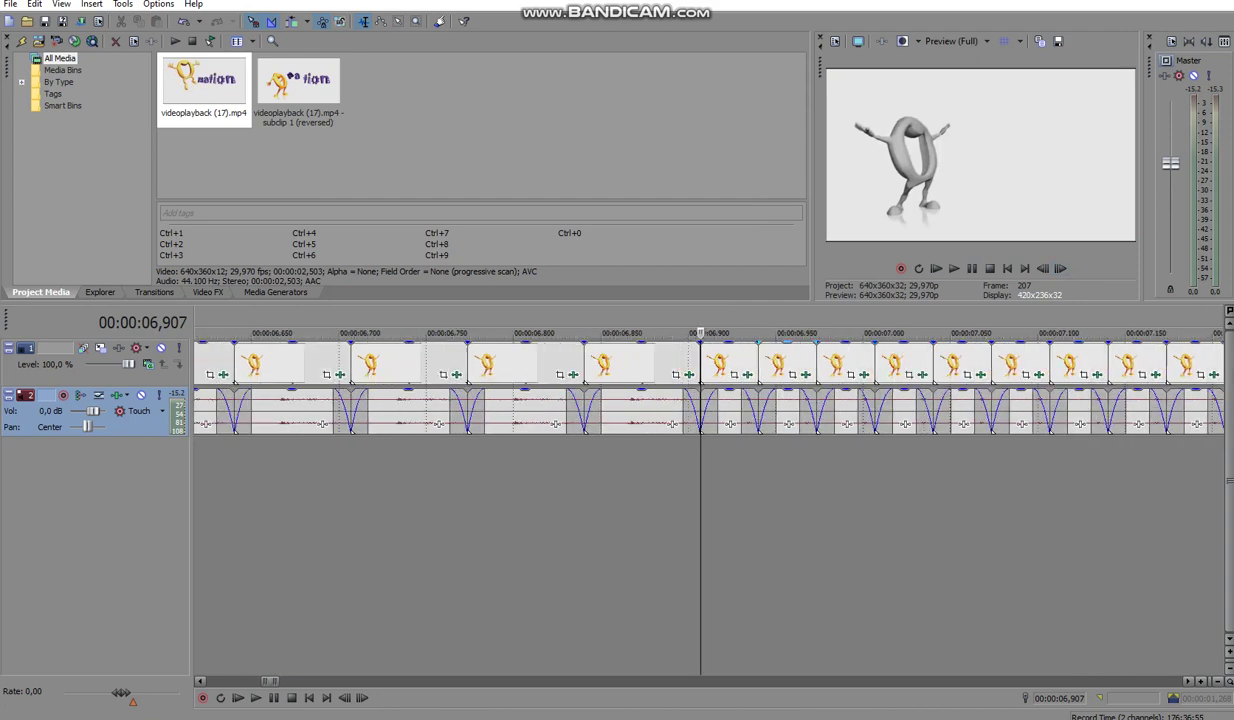
left_click(732, 375)
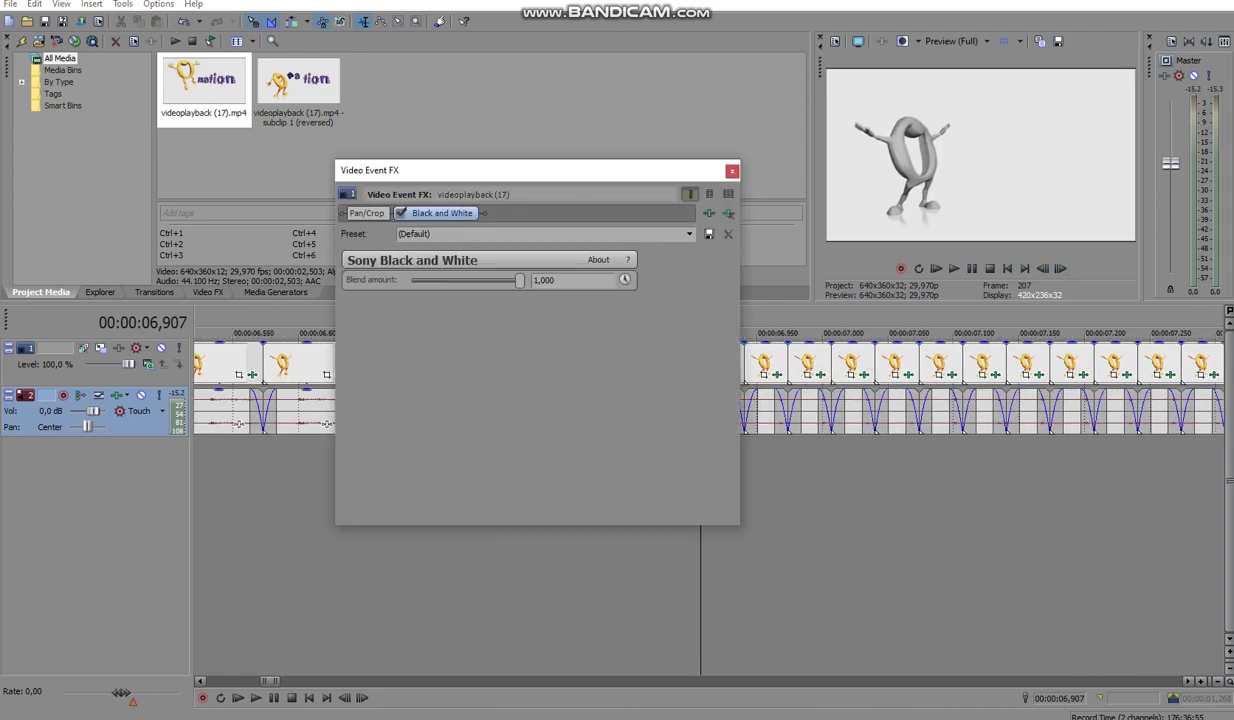
key("Escape")
Inspect the event effect settings of the short clips starting at 00:00:06,940 and 00:00:06,974
key("Right")
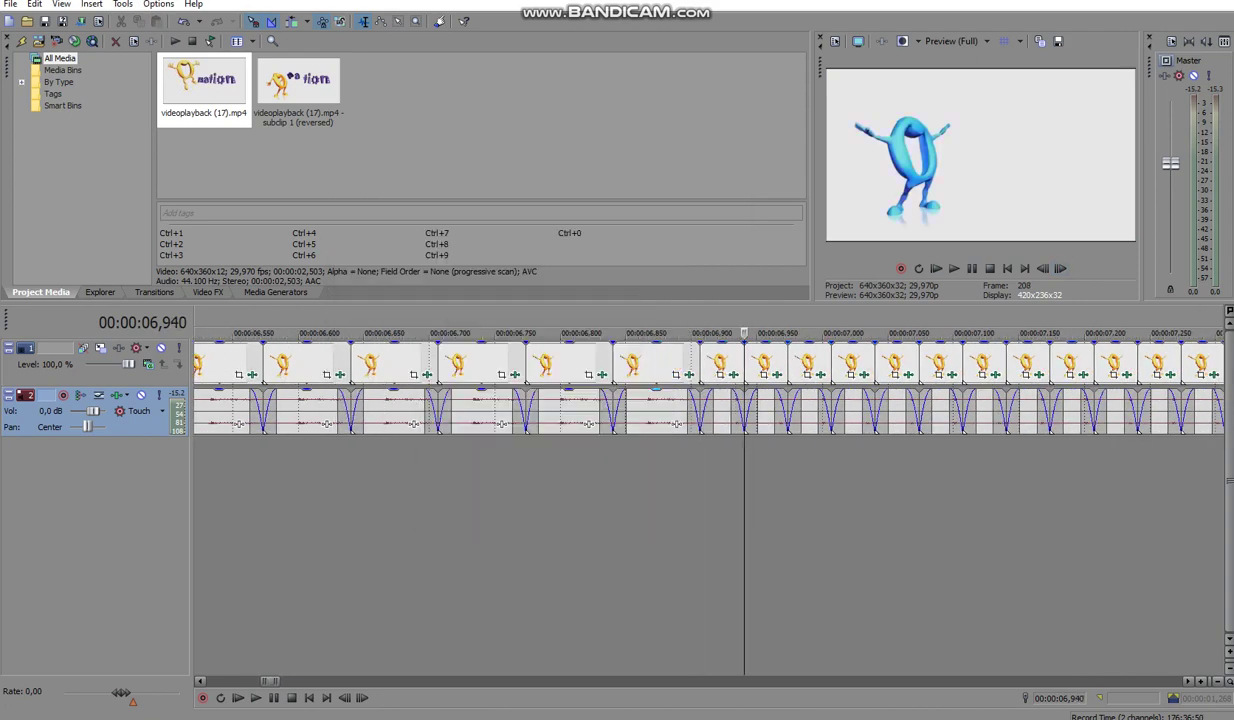
left_click(777, 375)
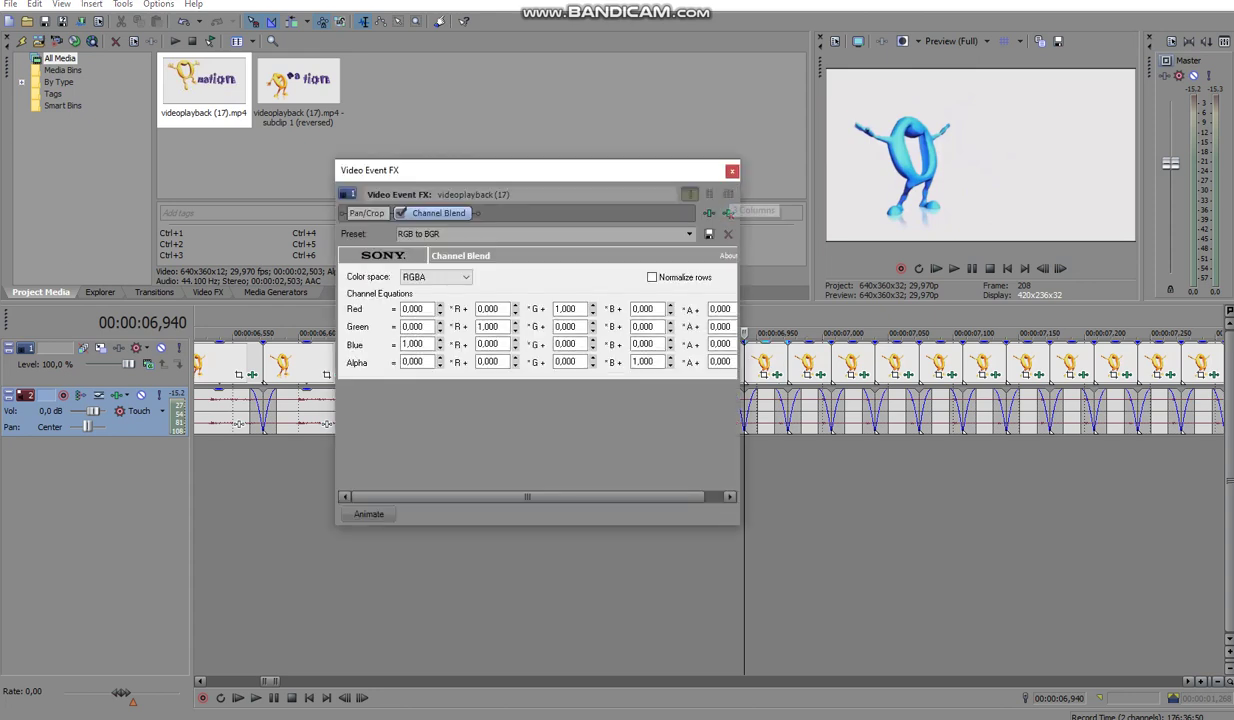
key("Escape")
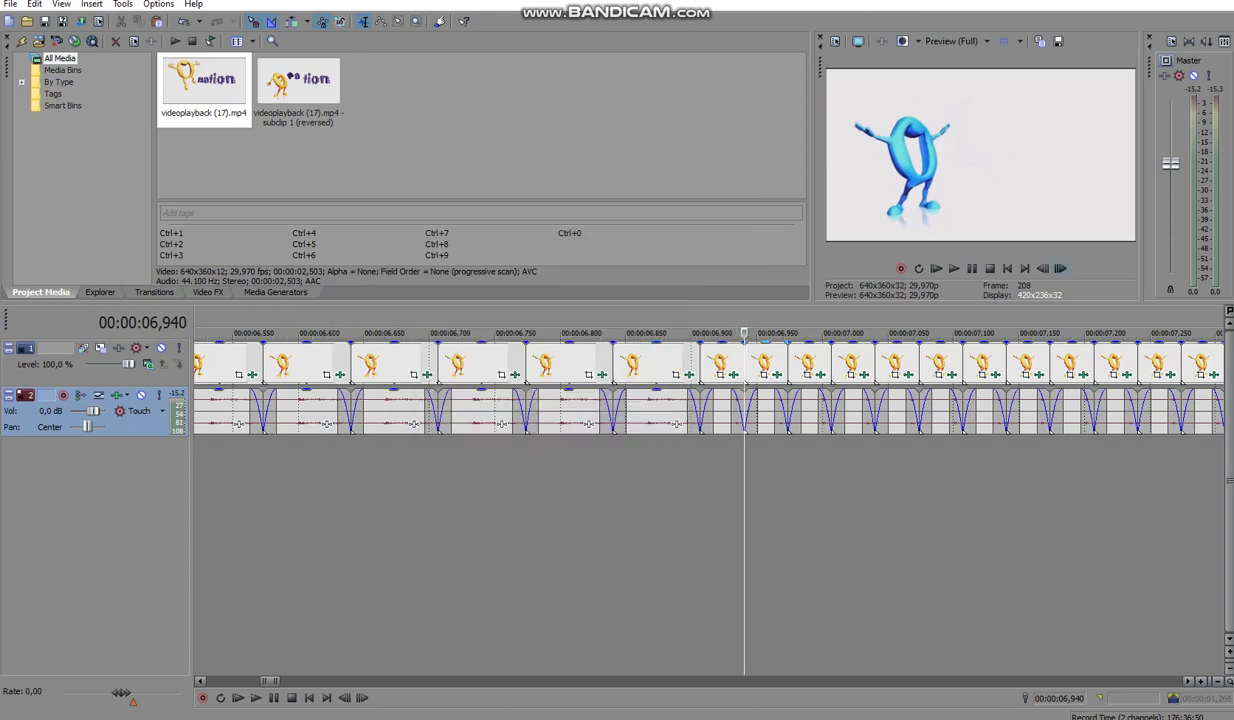
key("Right")
left_click(821, 375)
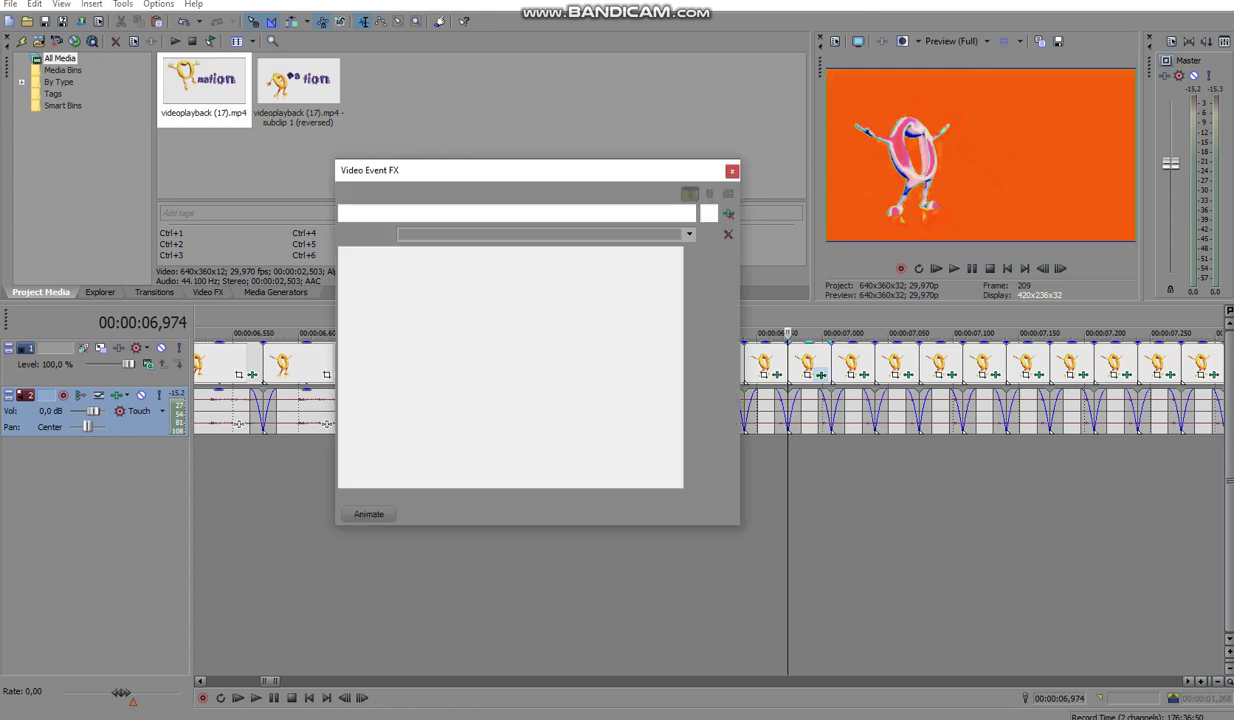
left_click(732, 171)
Preview the short clips starting at 00:00:07,007 and 00:00:07,040 and check each one's Video Event FX settings
key("Right")
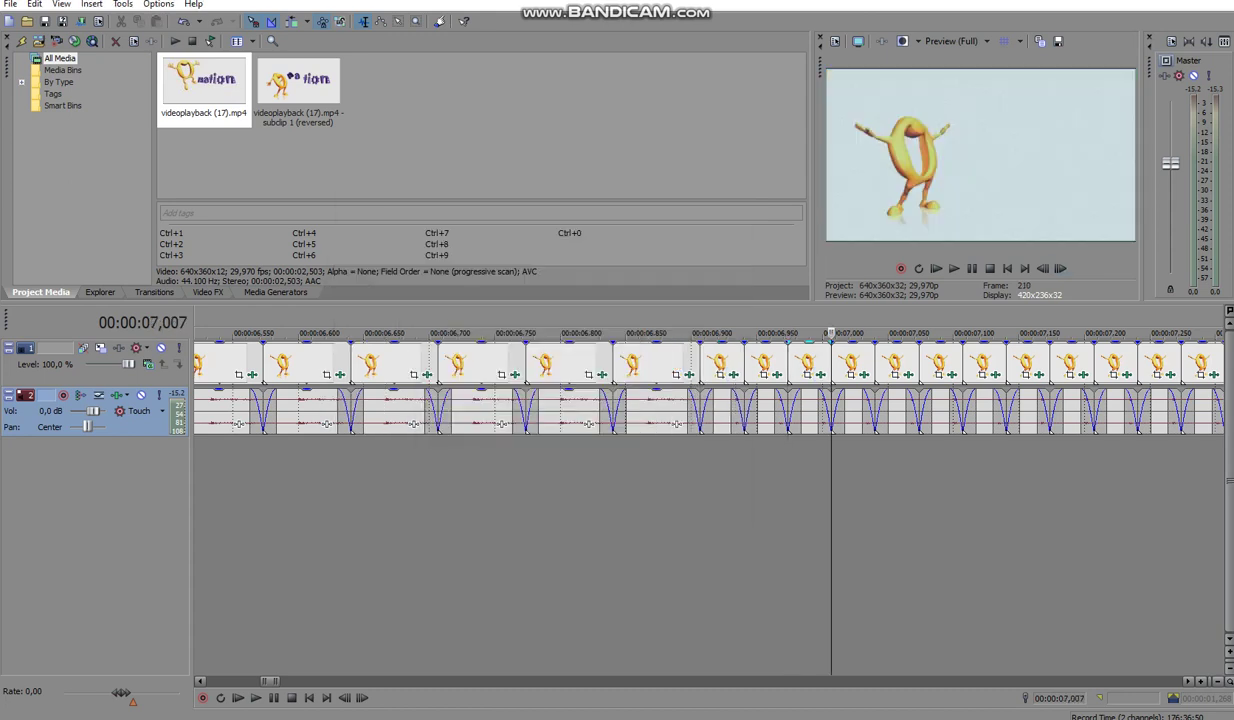
left_click(864, 375)
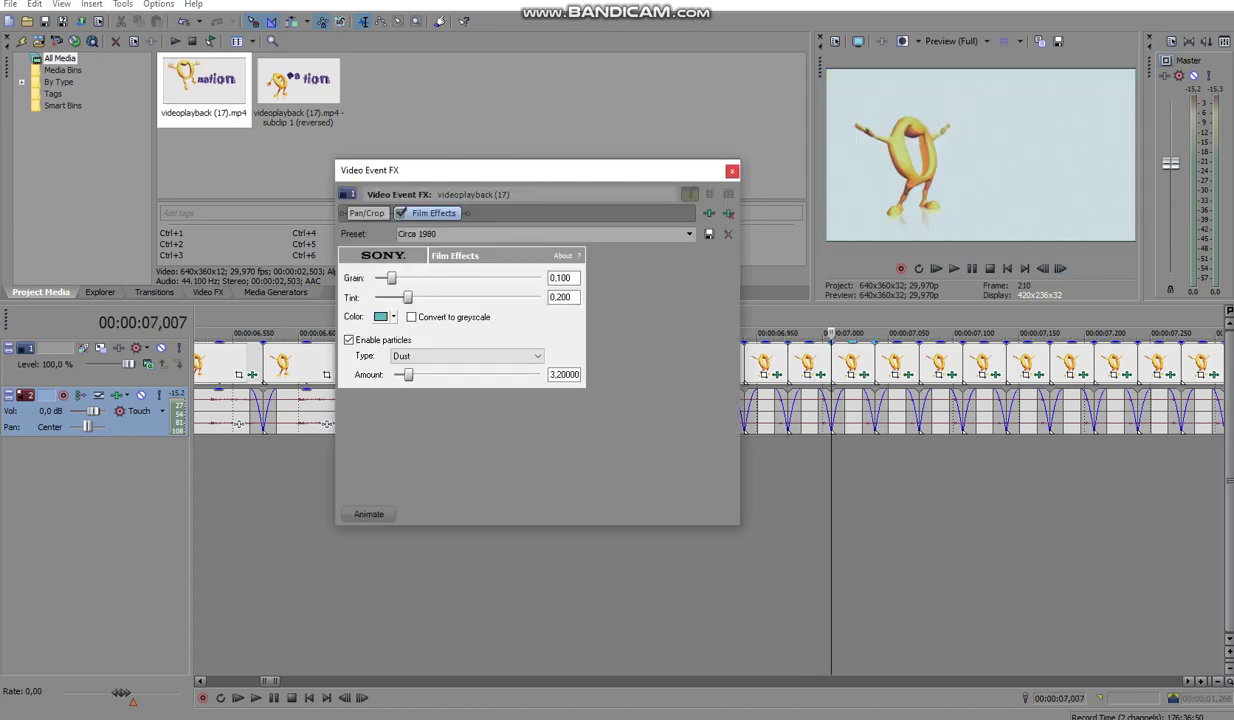
key("Escape")
key("Right")
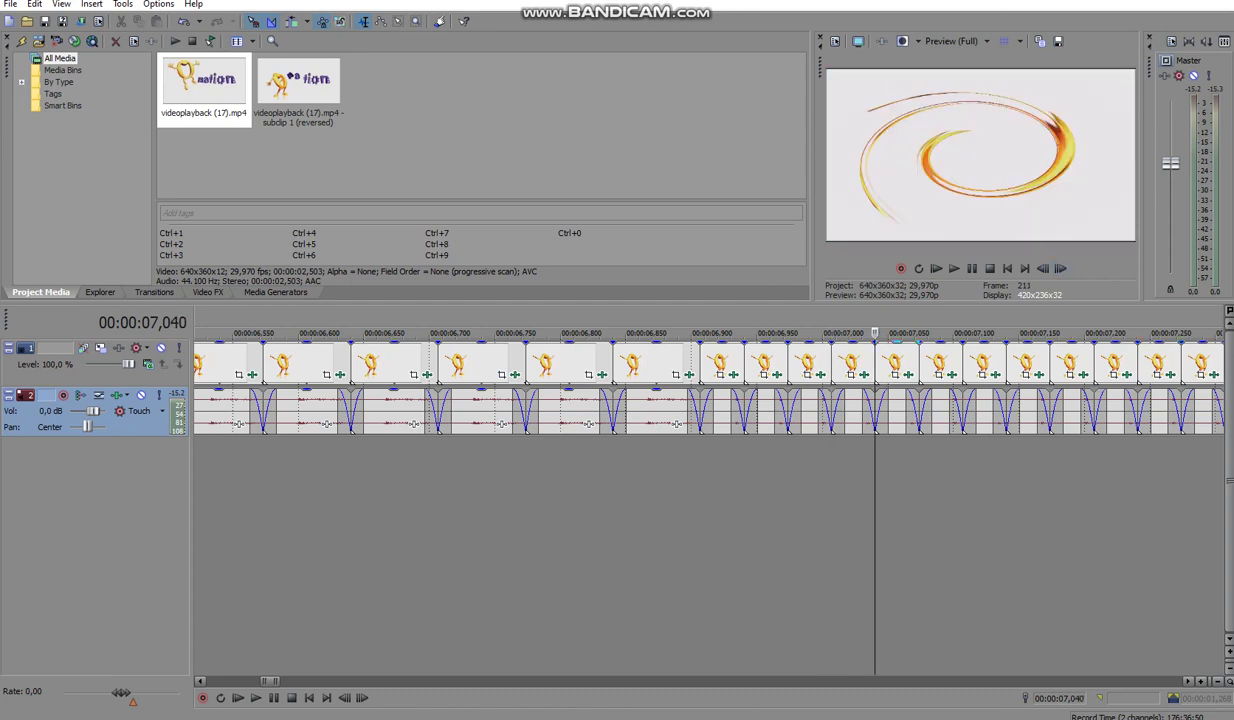
left_click(908, 375)
key("Escape")
Preview the frames at 00:00:07,074 and 00:00:07,107, opening a clip's Video Event FX settings at each position
key("Right")
left_click(918, 361)
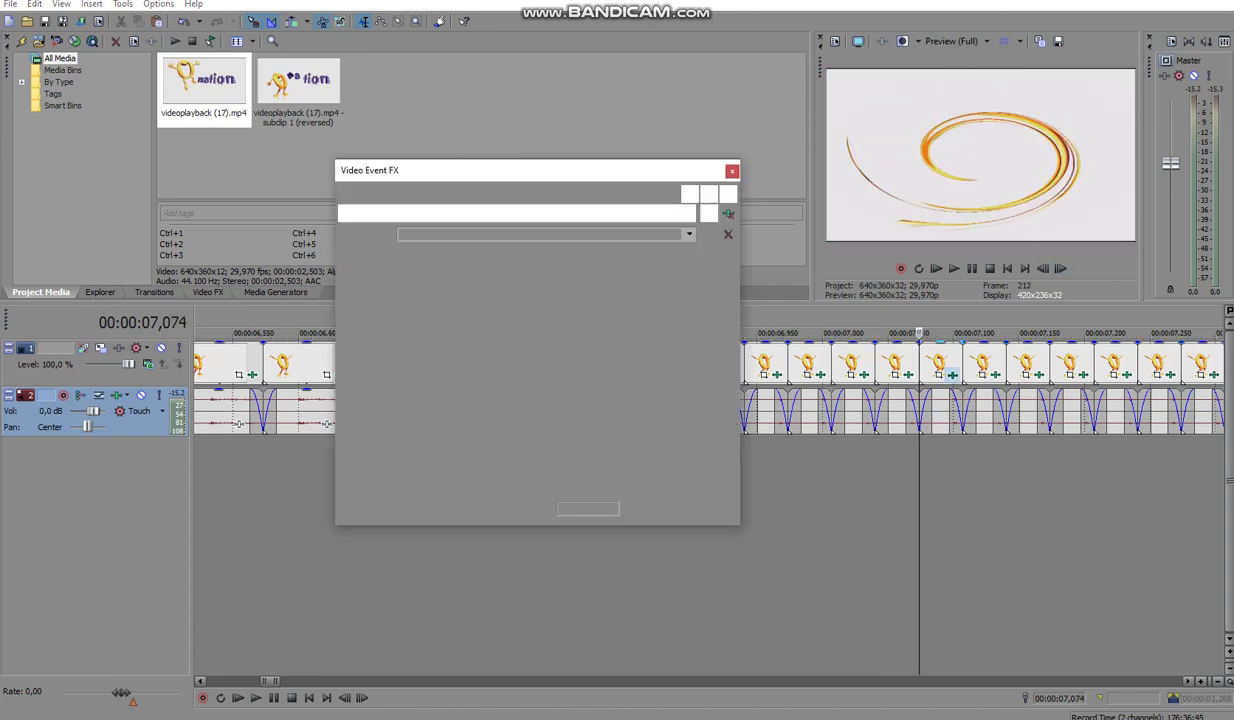
key("Escape")
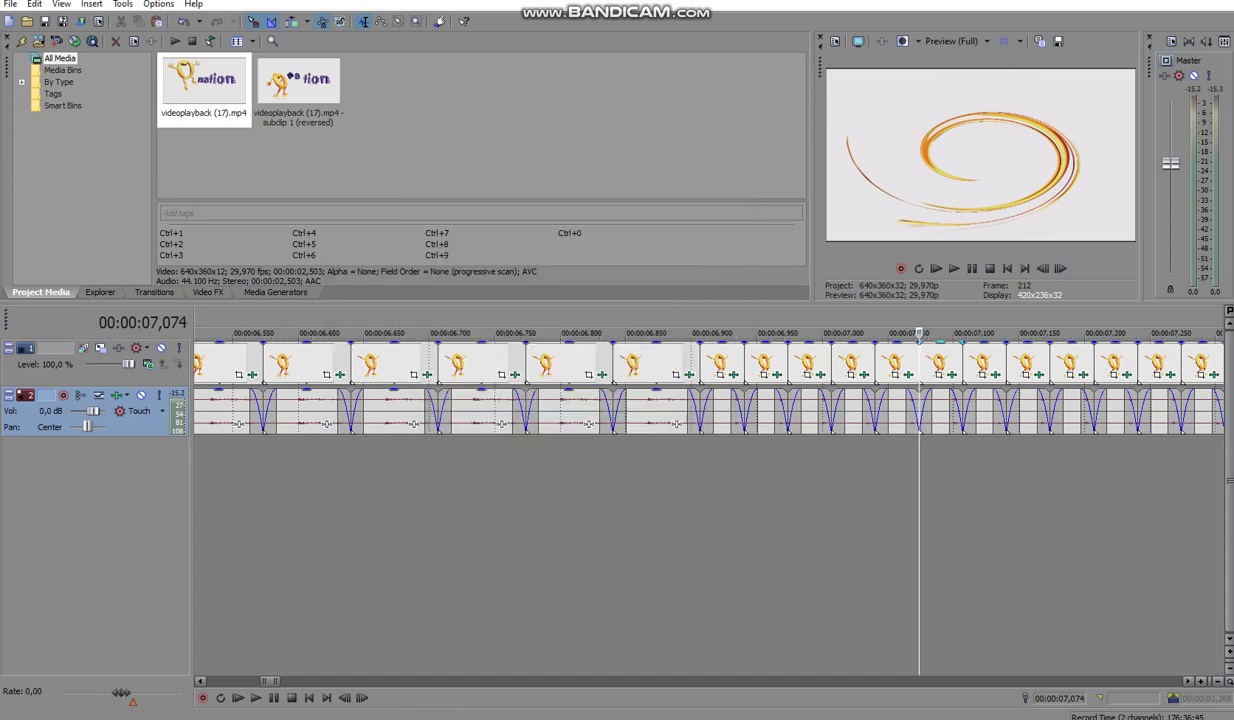
key("Right")
left_click(995, 375)
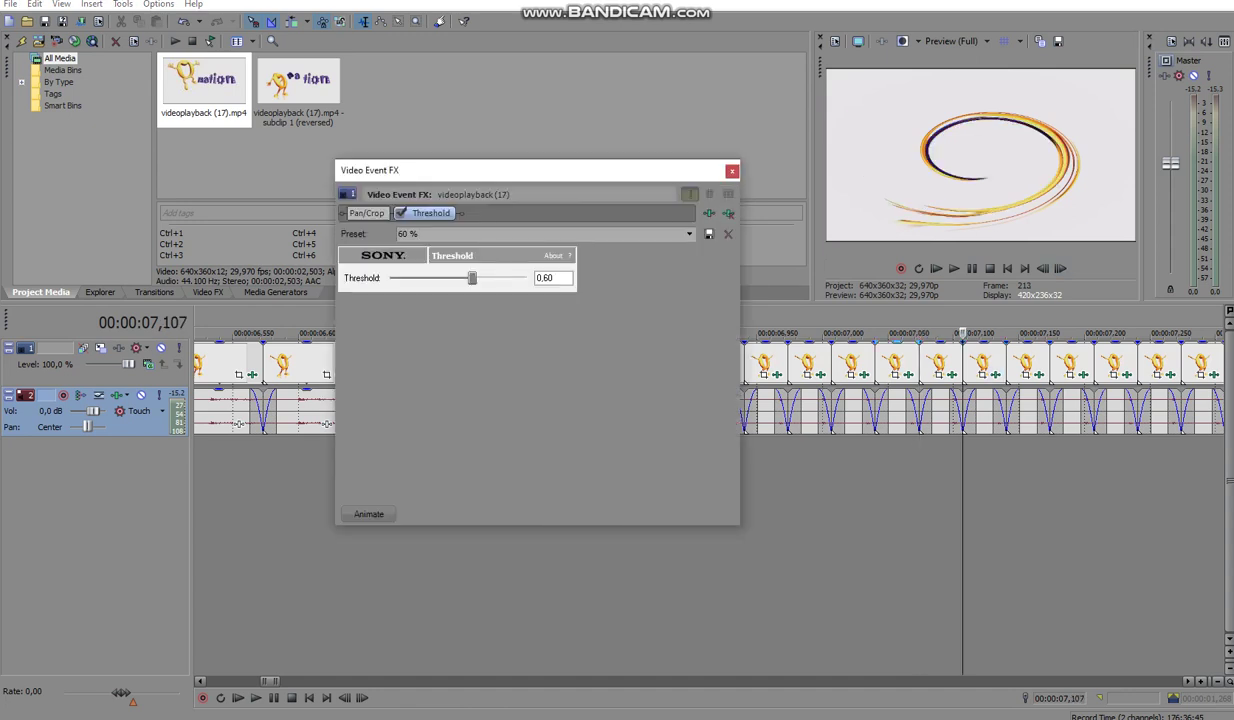
key("Escape")
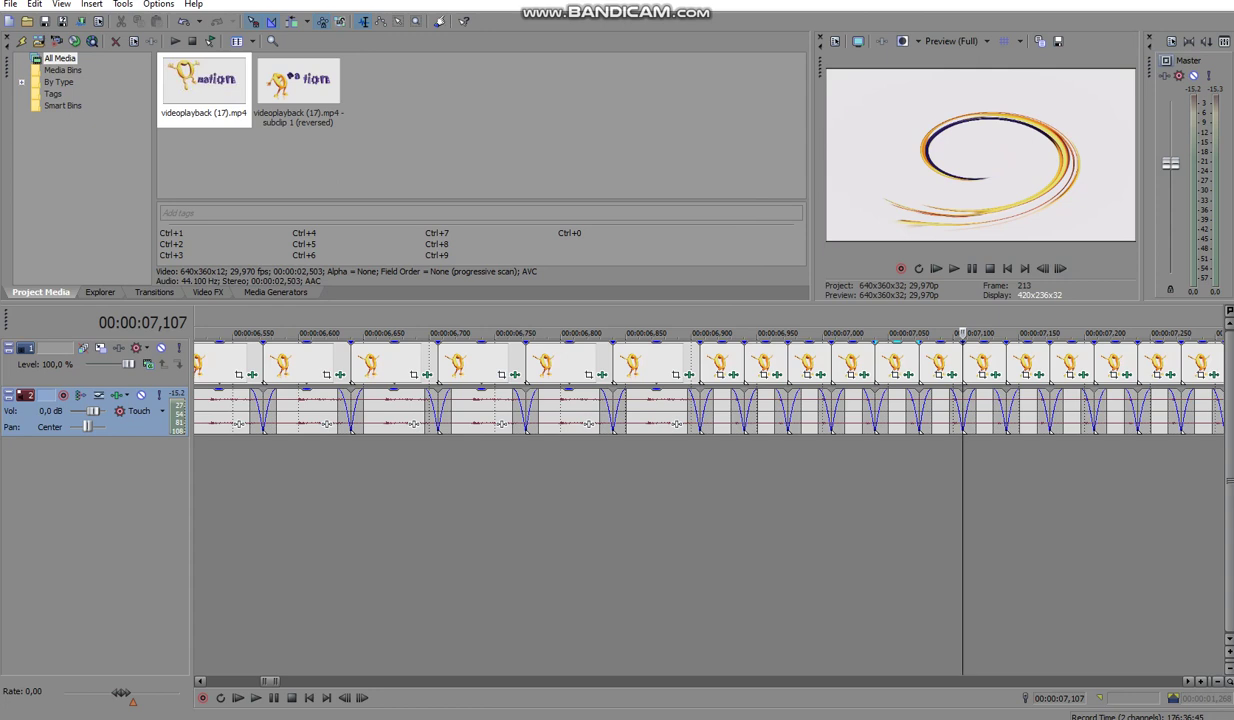
Inspect the event effect settings of the short clips starting at 00:00:07,140 and 00:00:07,174
key("Right")
left_click(1039, 375)
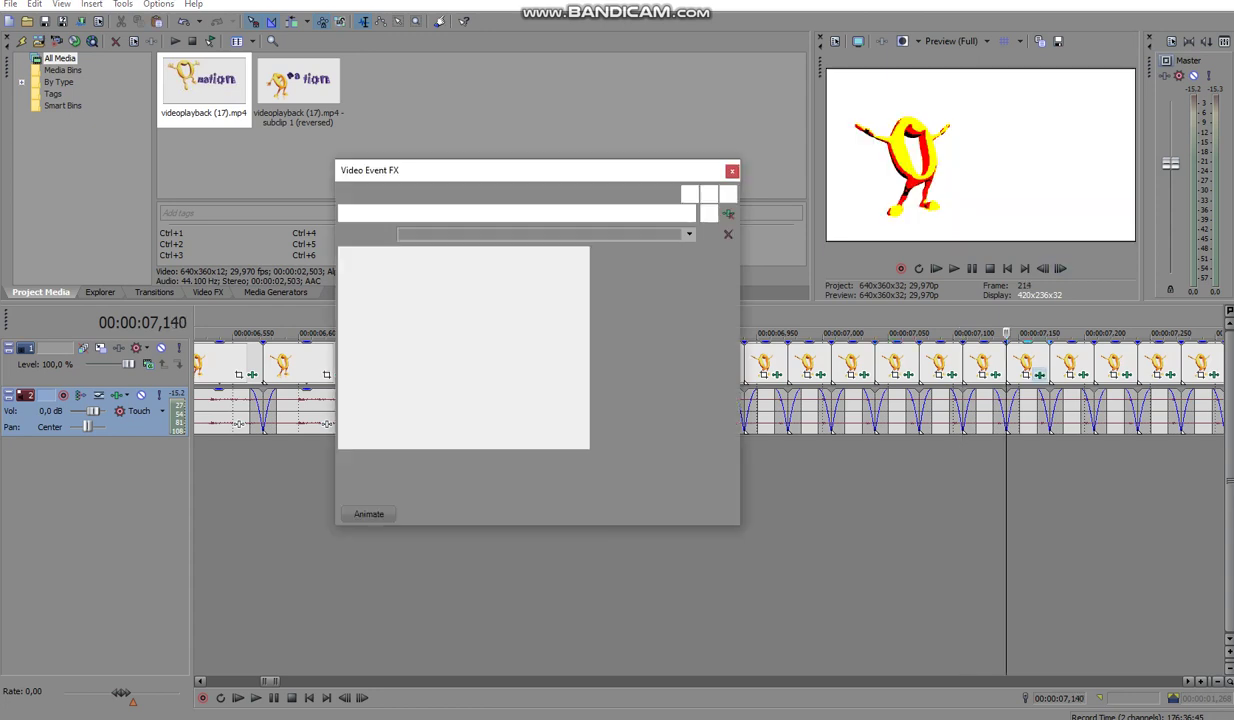
key("Escape")
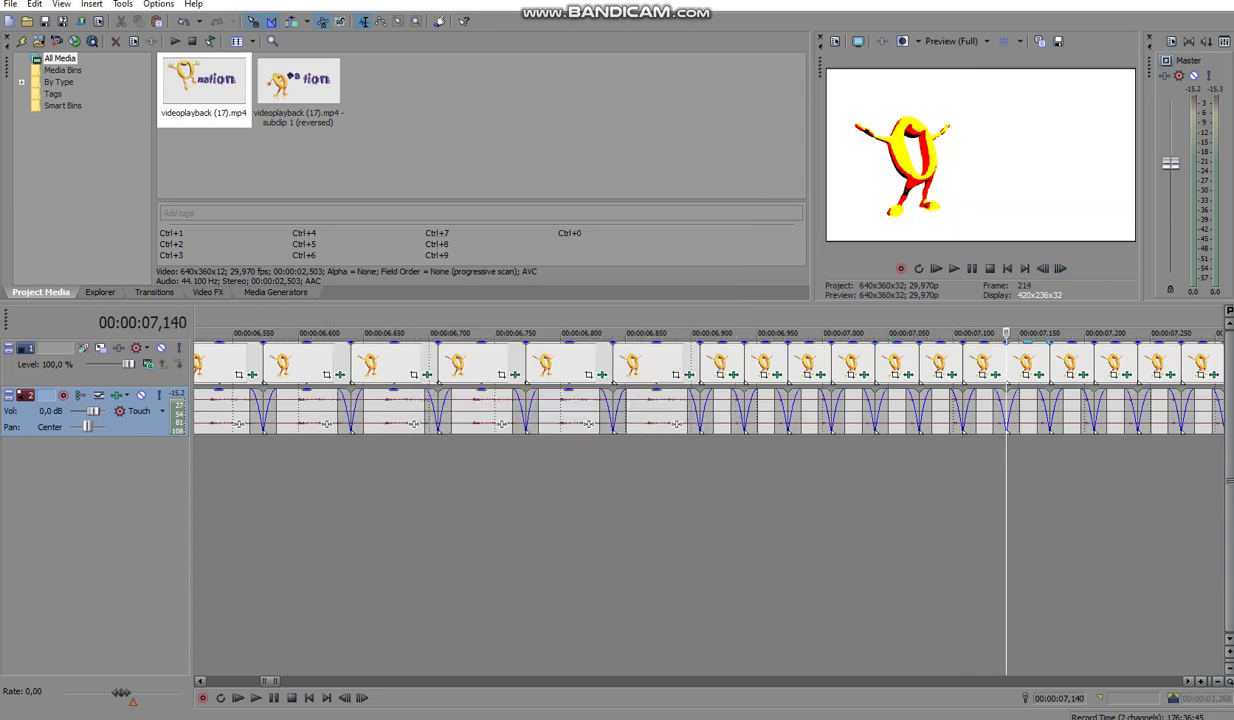
key("Right")
left_click(1083, 375)
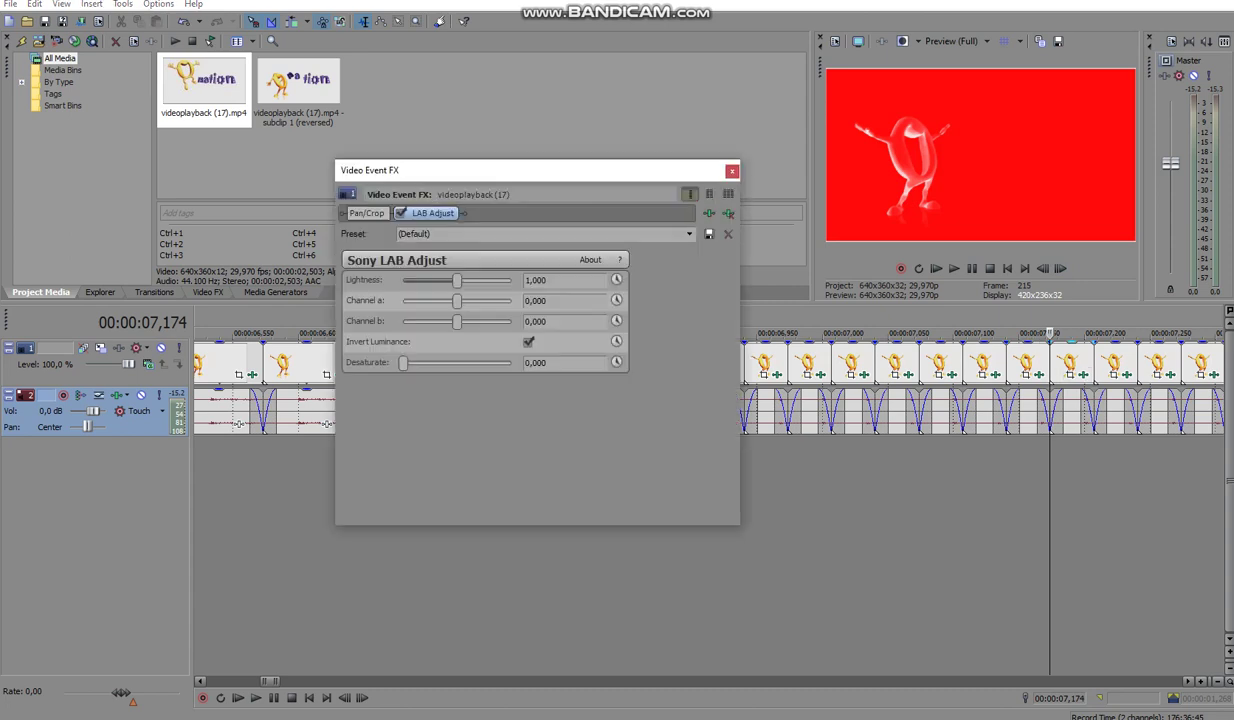
key("Escape")
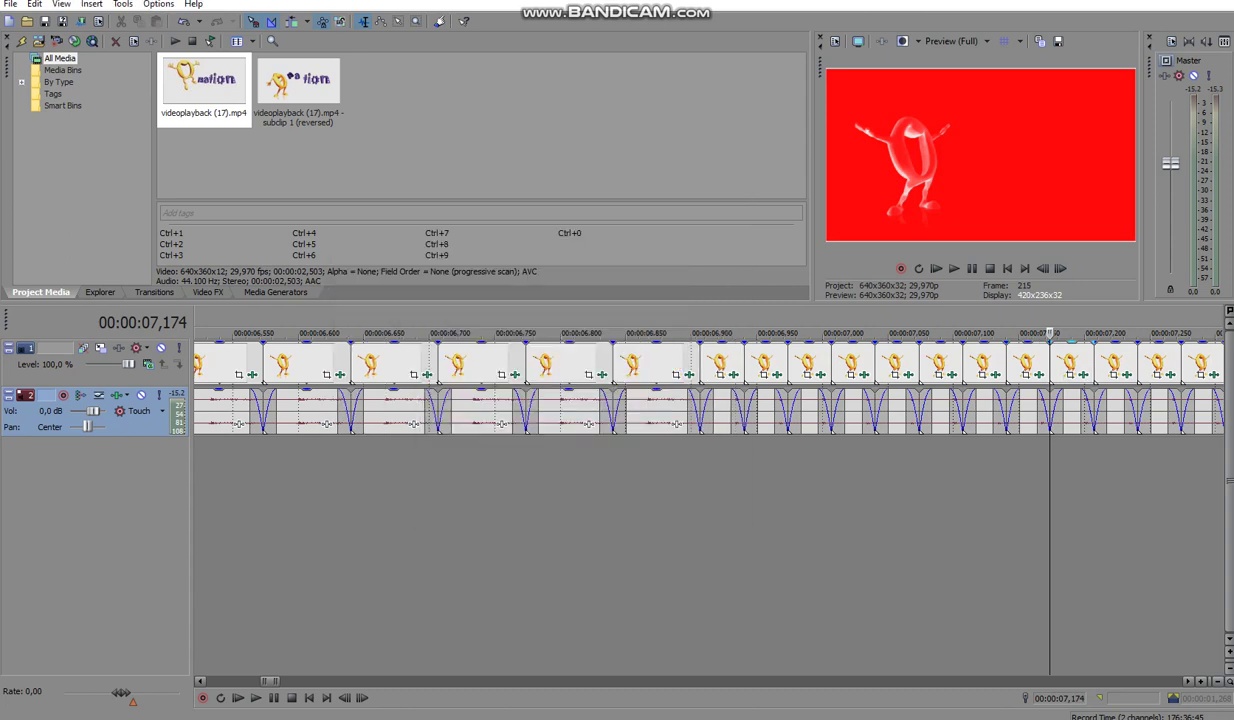
Inspect the Video Event FX settings of the short clips starting at 00:00:07,207 and 00:00:07,241
key("Right")
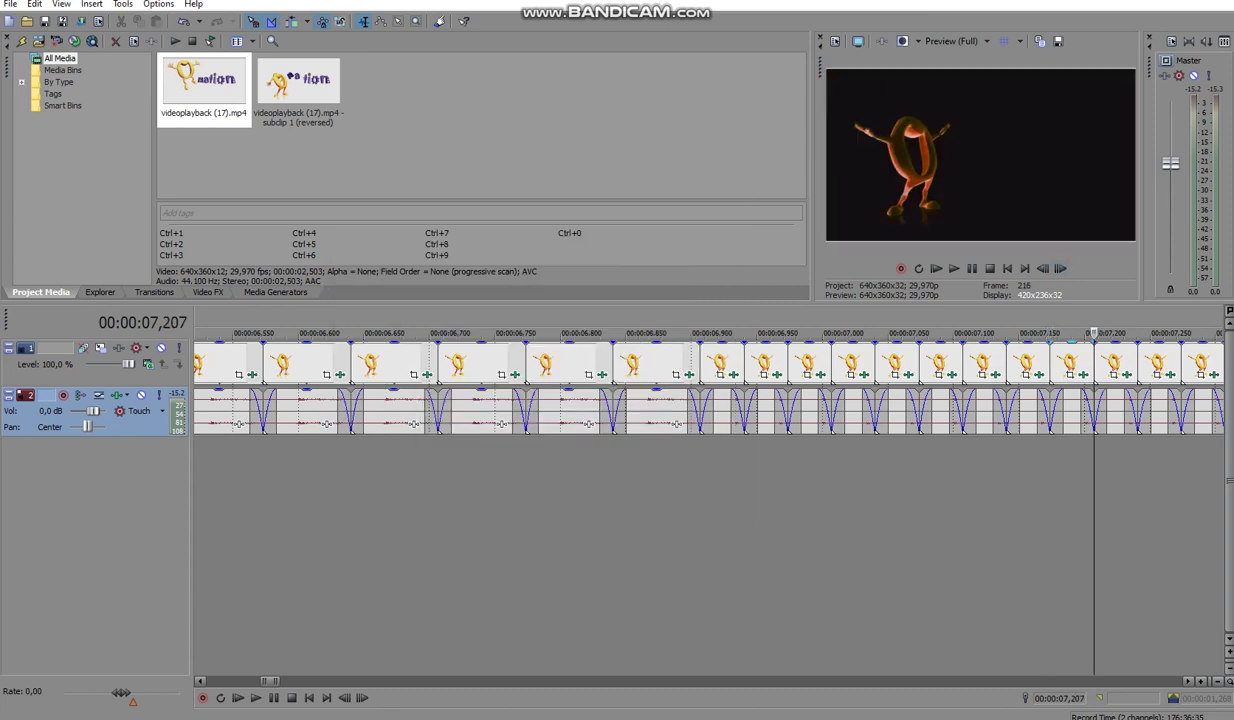
left_click(1127, 375)
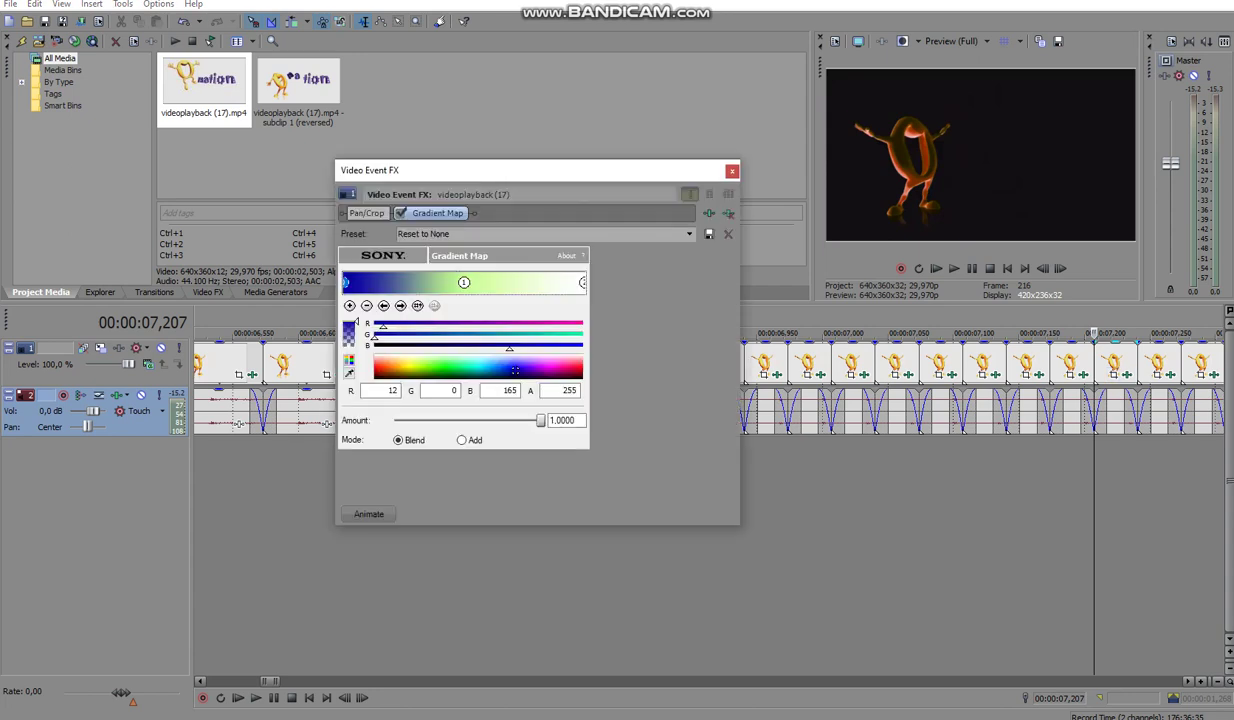
key("Escape")
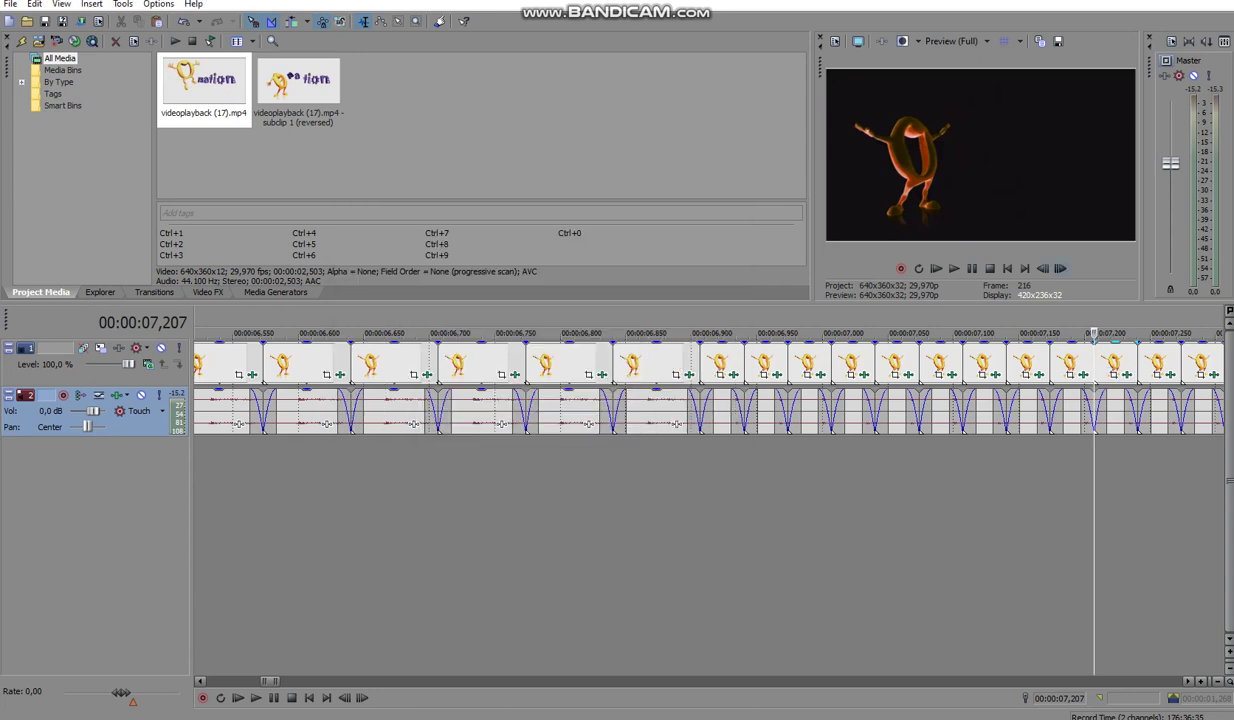
key("Right")
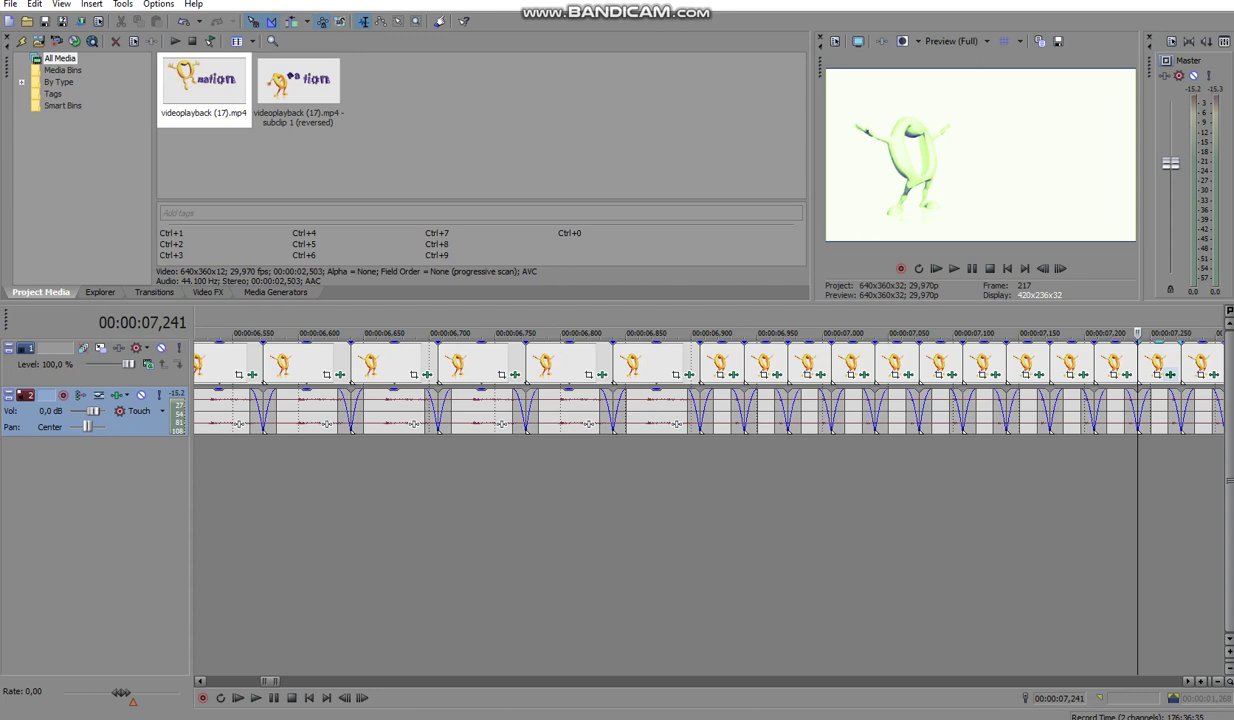
left_click(1128, 361)
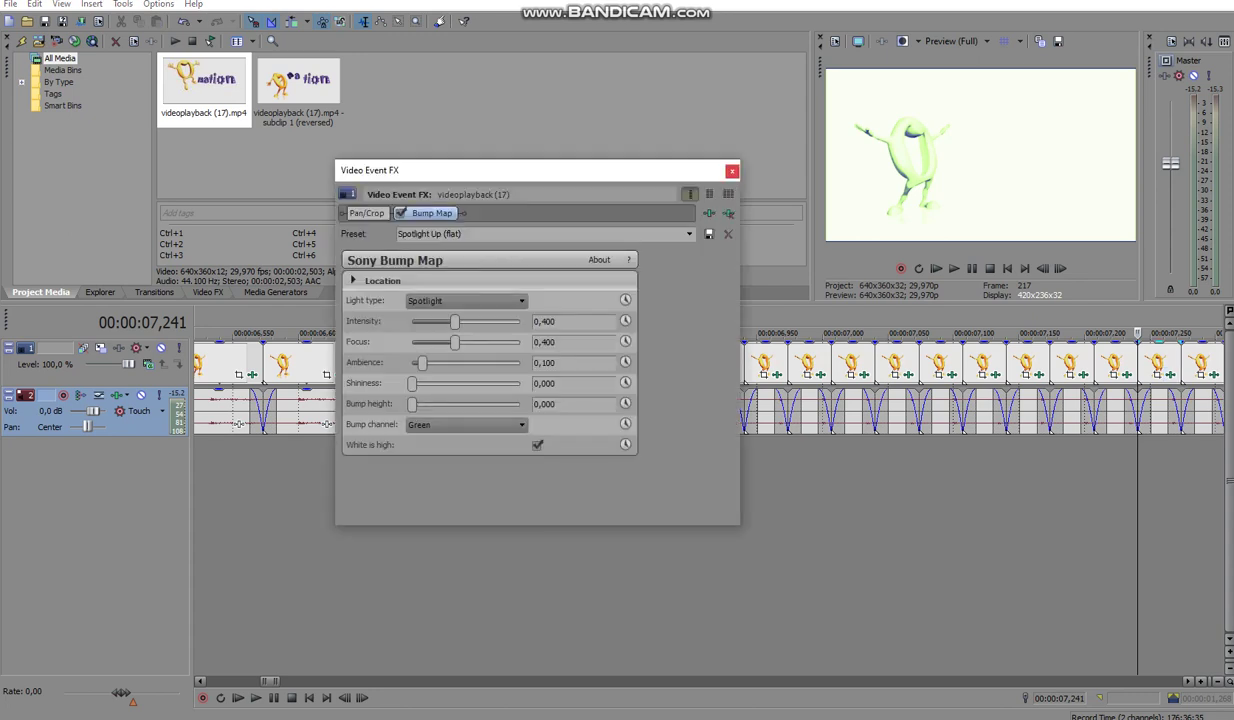
key("Escape")
Preview the frames at 00:00:07,274 and 00:00:07,307 and check the event effect settings of the short clip starting at each position
key("Right")
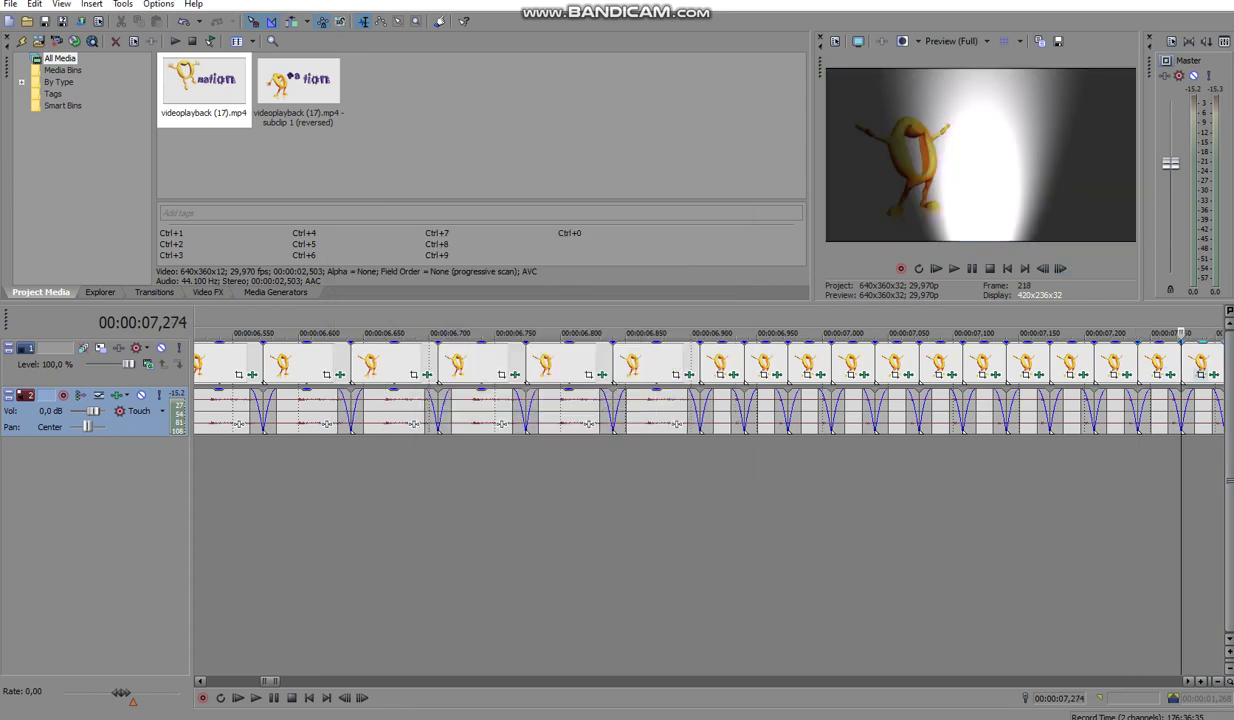
left_click(1170, 361)
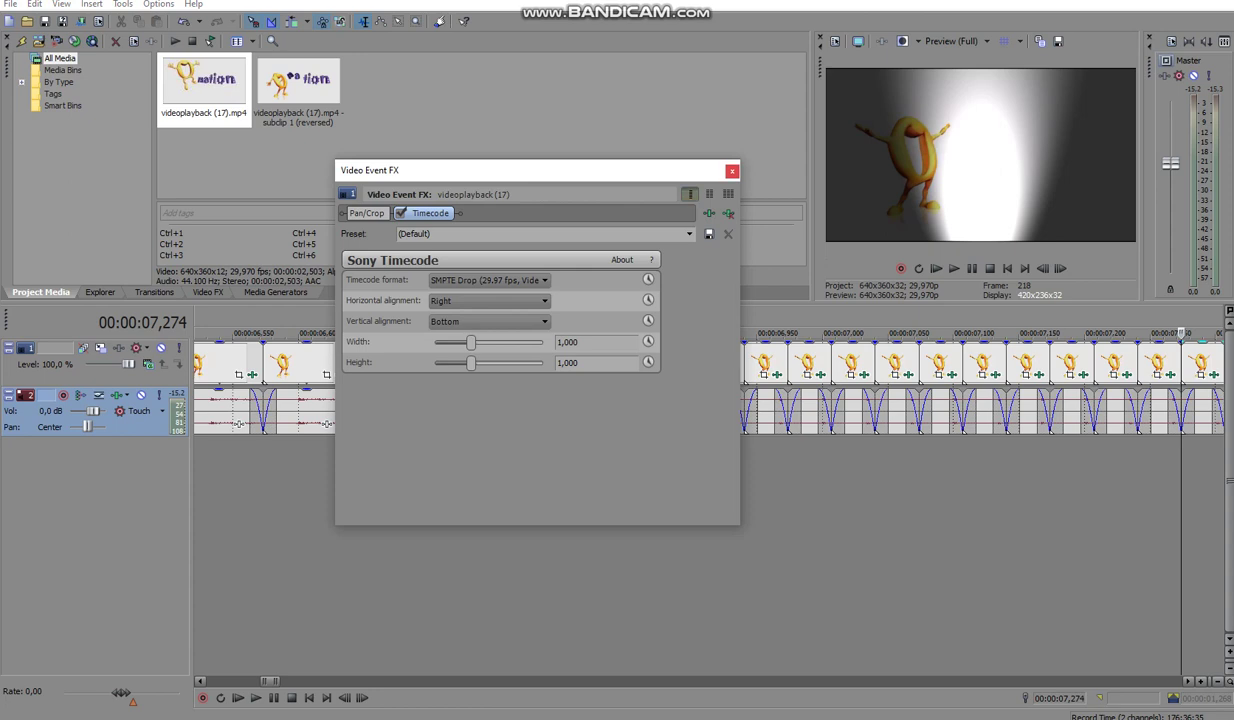
left_click(732, 171)
left_click(1188, 681)
left_click(1188, 681)
scroll(1190, 424, "right", 5)
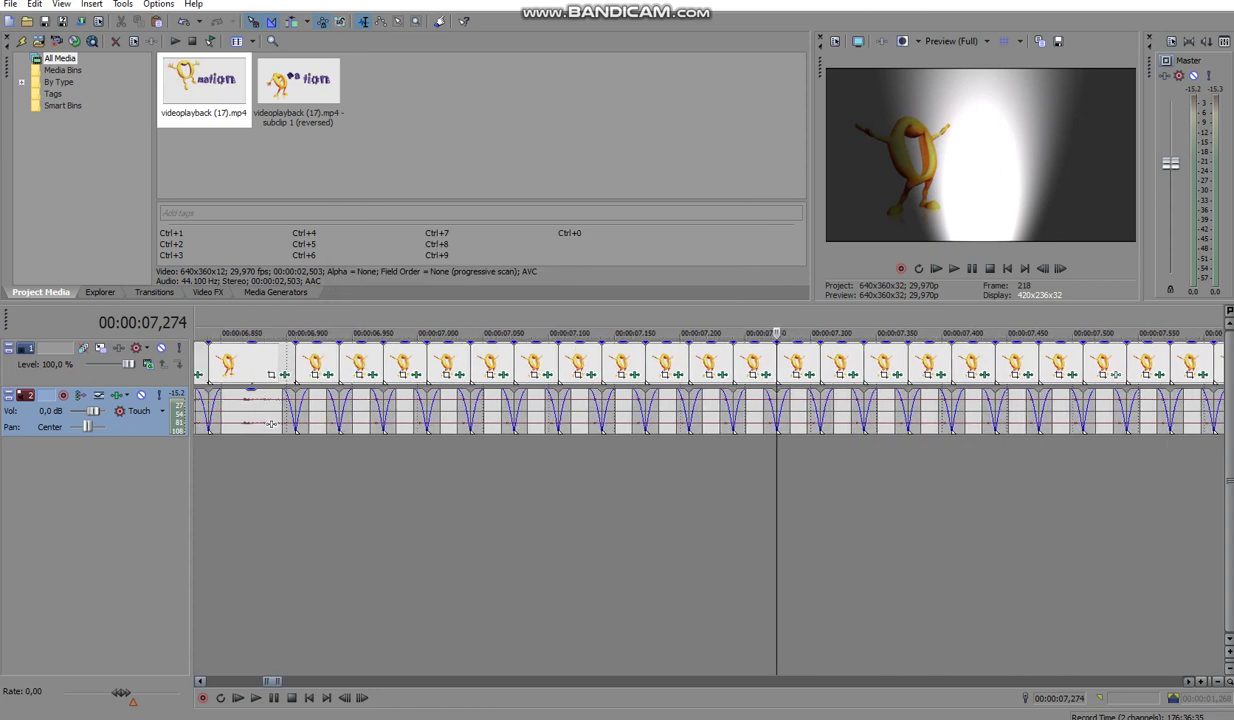
scroll(1190, 424, "right", 2)
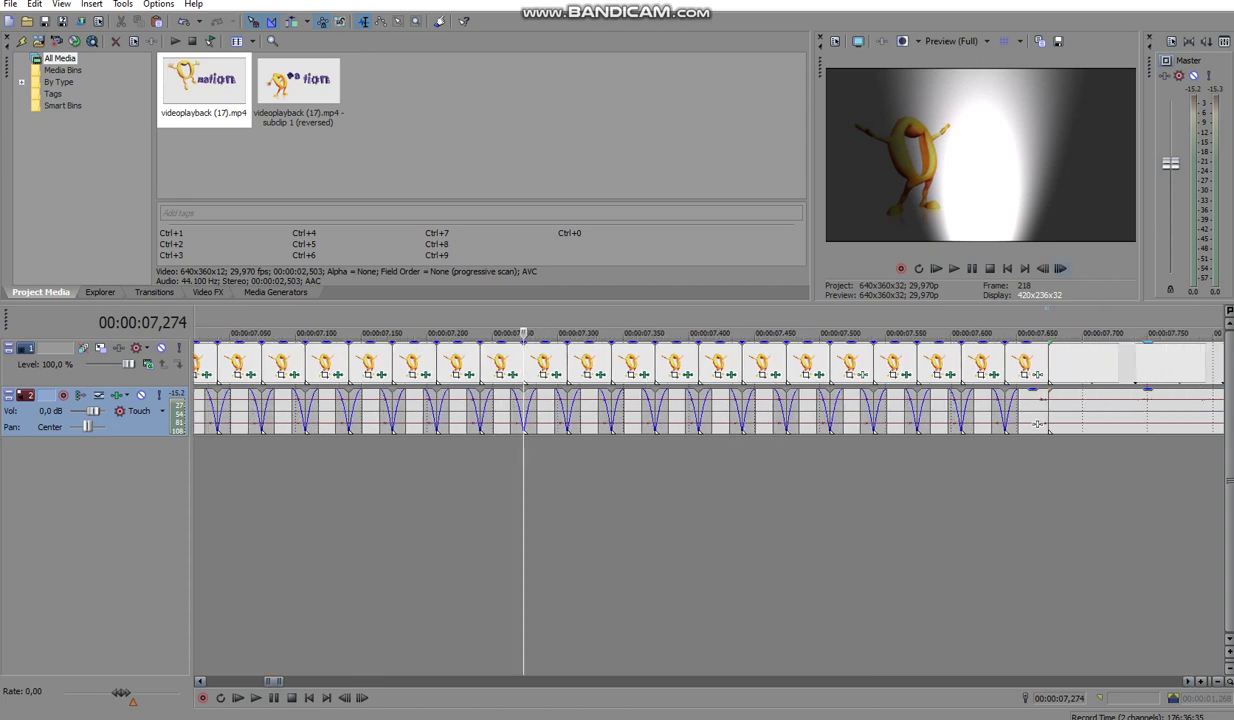
key("Right")
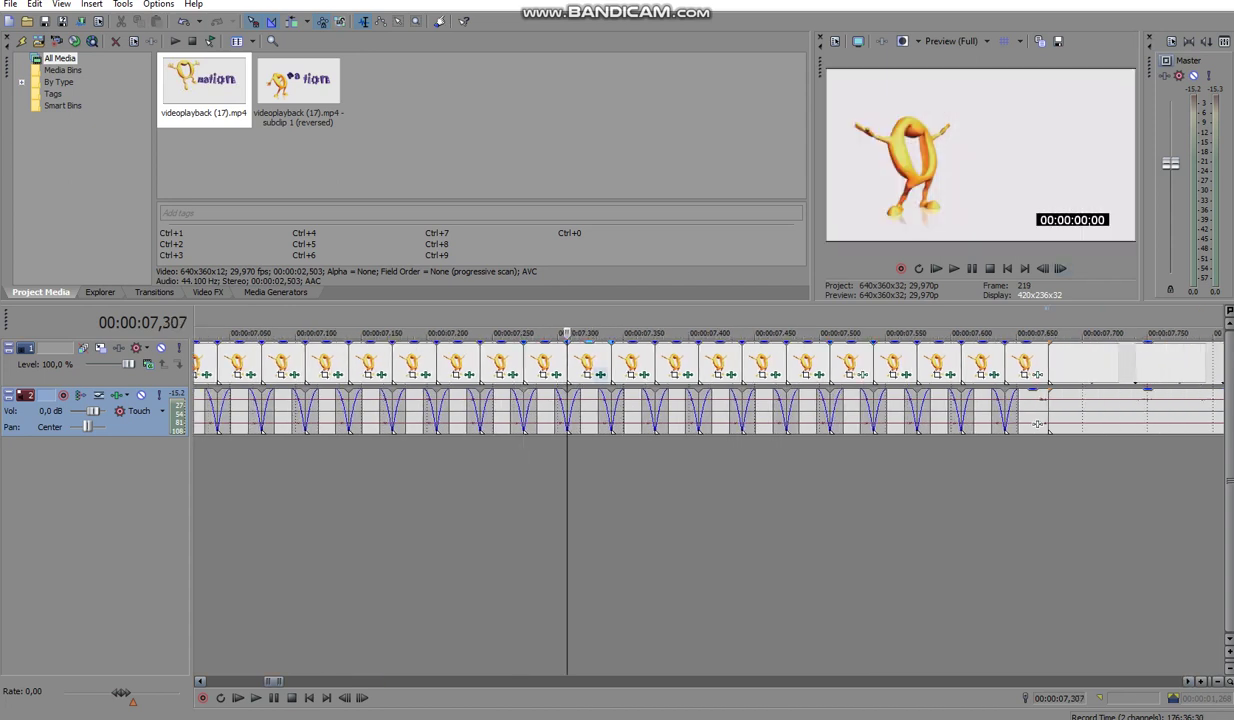
left_click(601, 375)
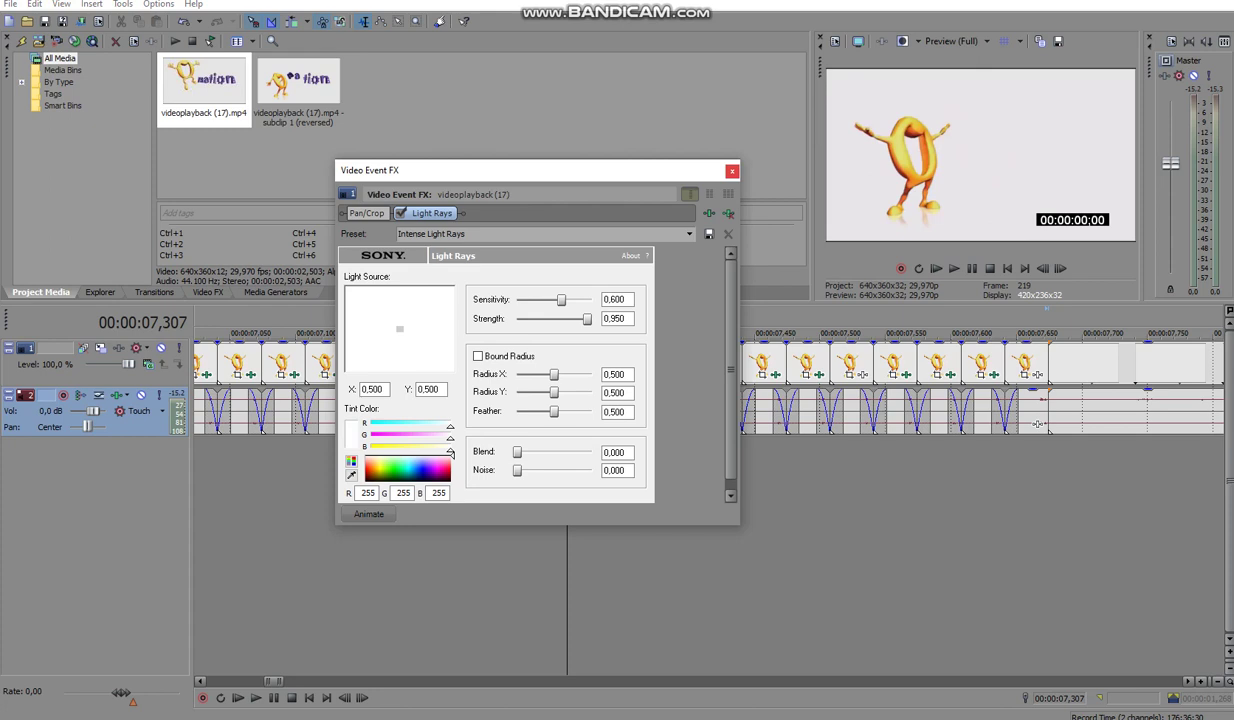
key("Escape")
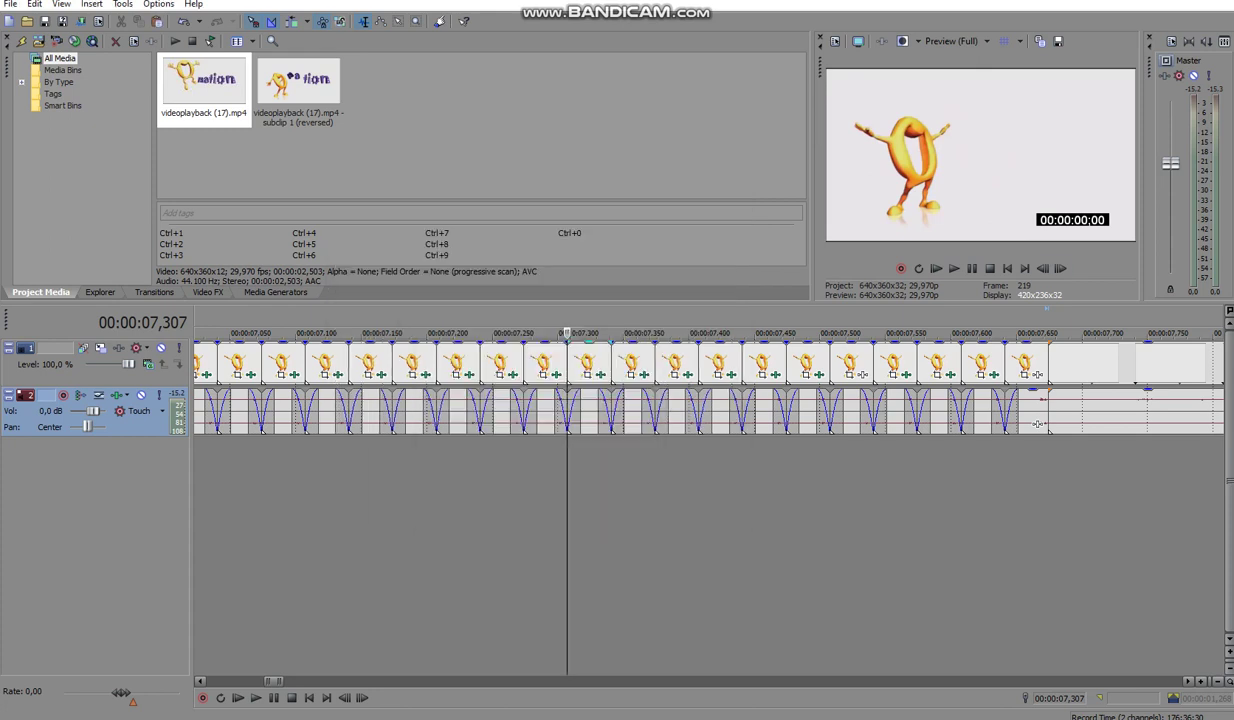
Inspect the event effect settings of the short clips starting at 00:00:07,341 and 00:00:07,374
key("Right")
left_click(645, 375)
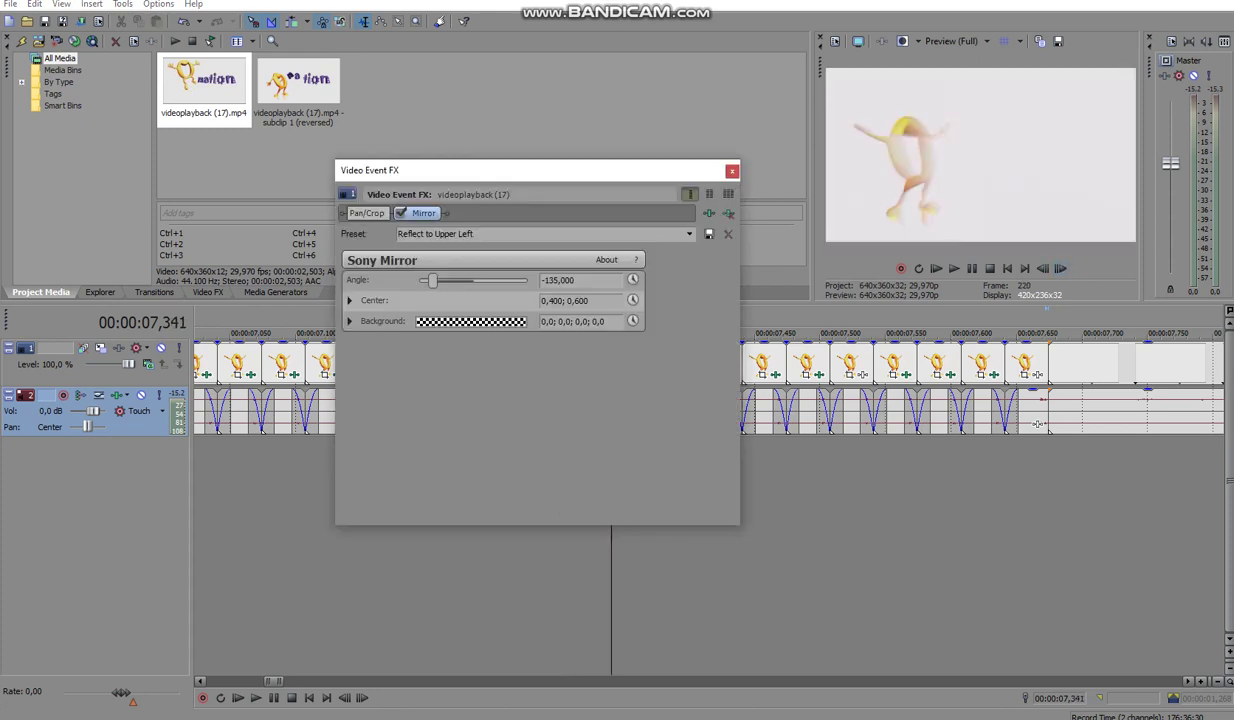
key("Escape")
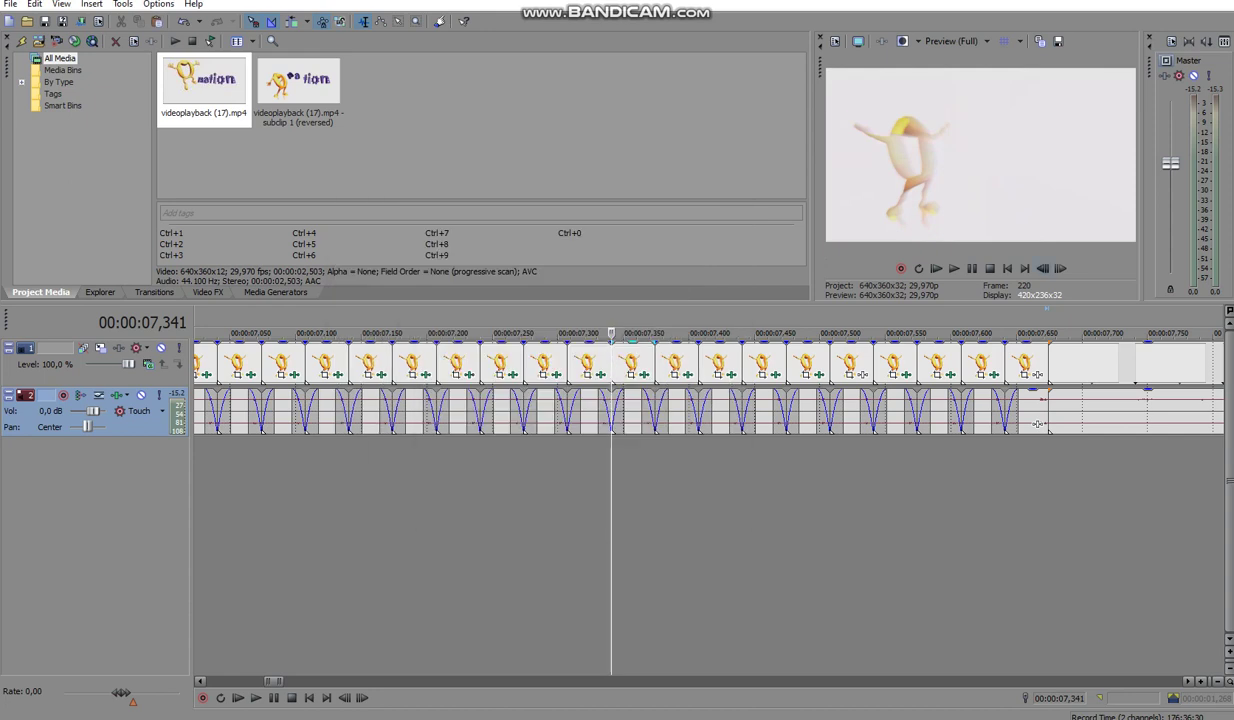
key("Right")
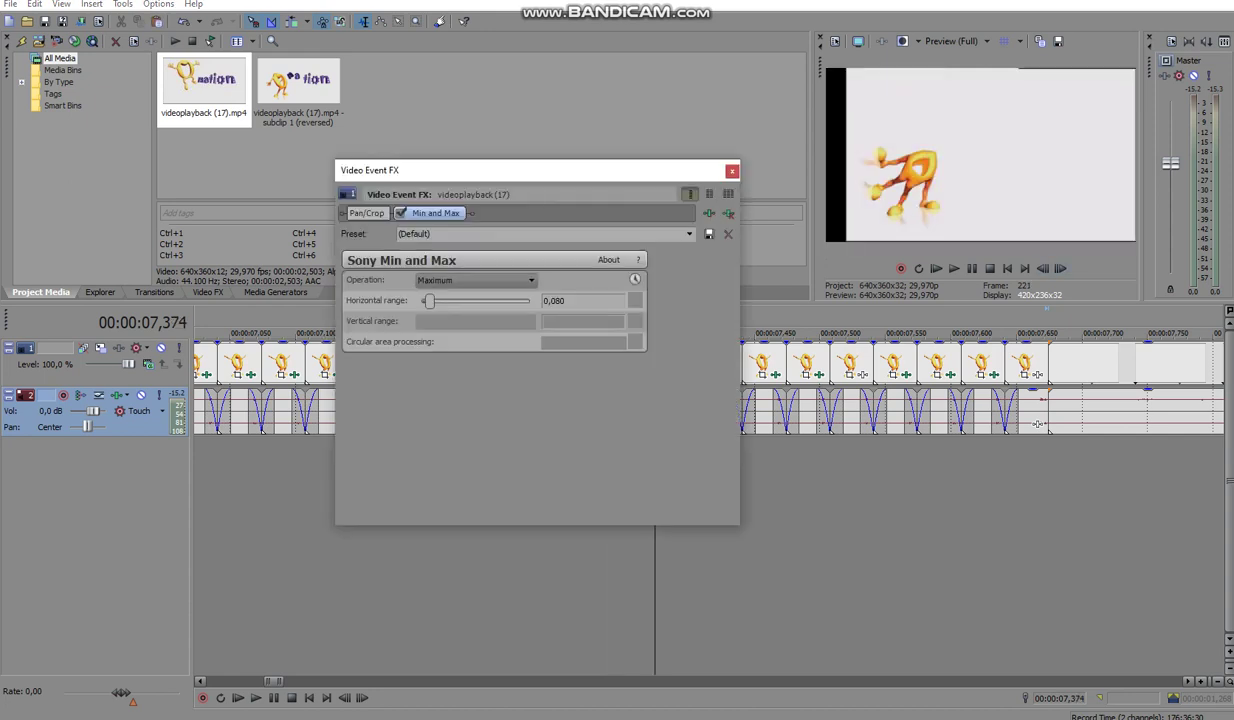
left_click(664, 361)
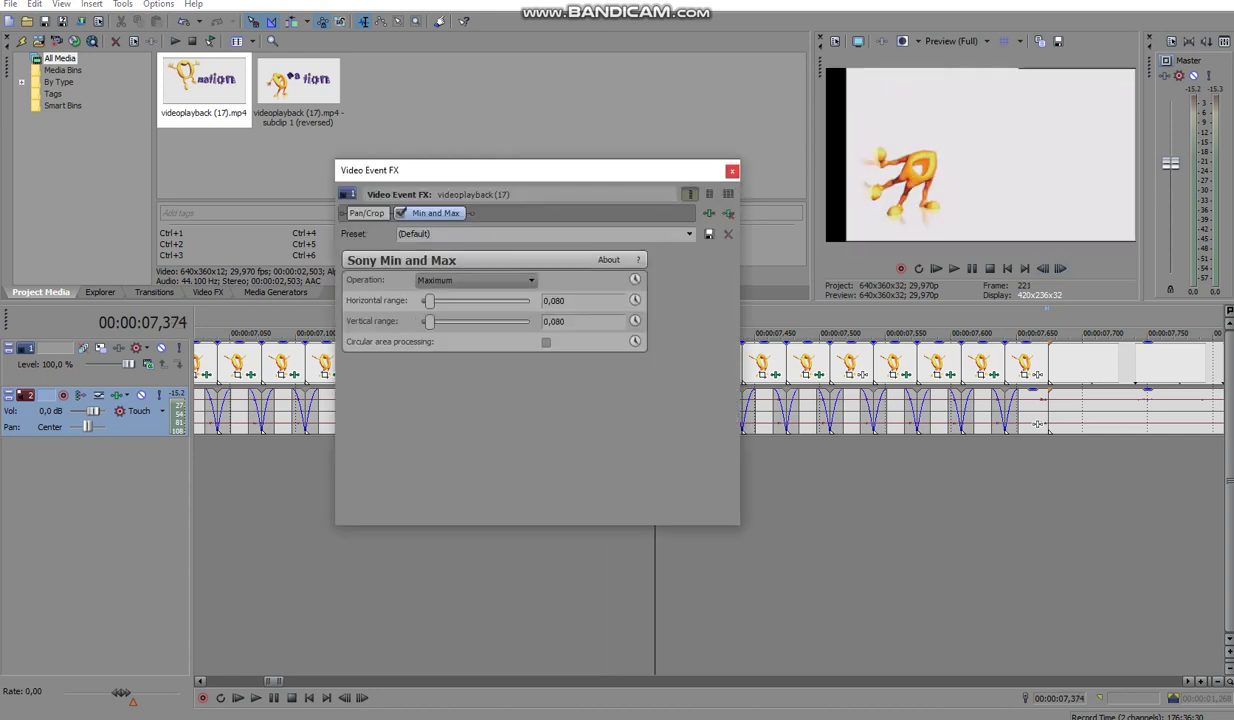
key("Escape")
Inspect both the Mirror and Bump Map settings of the short clip starting at 00:00:07,407
left_click(1060, 268)
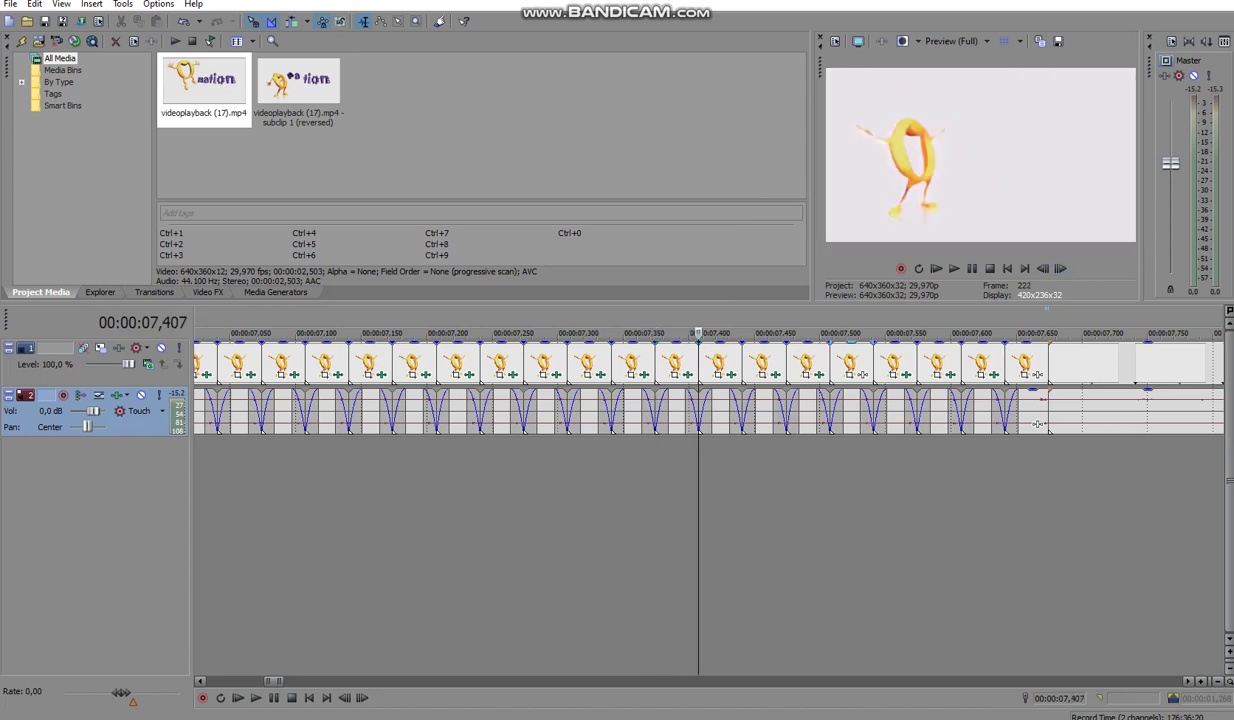
left_click(731, 375)
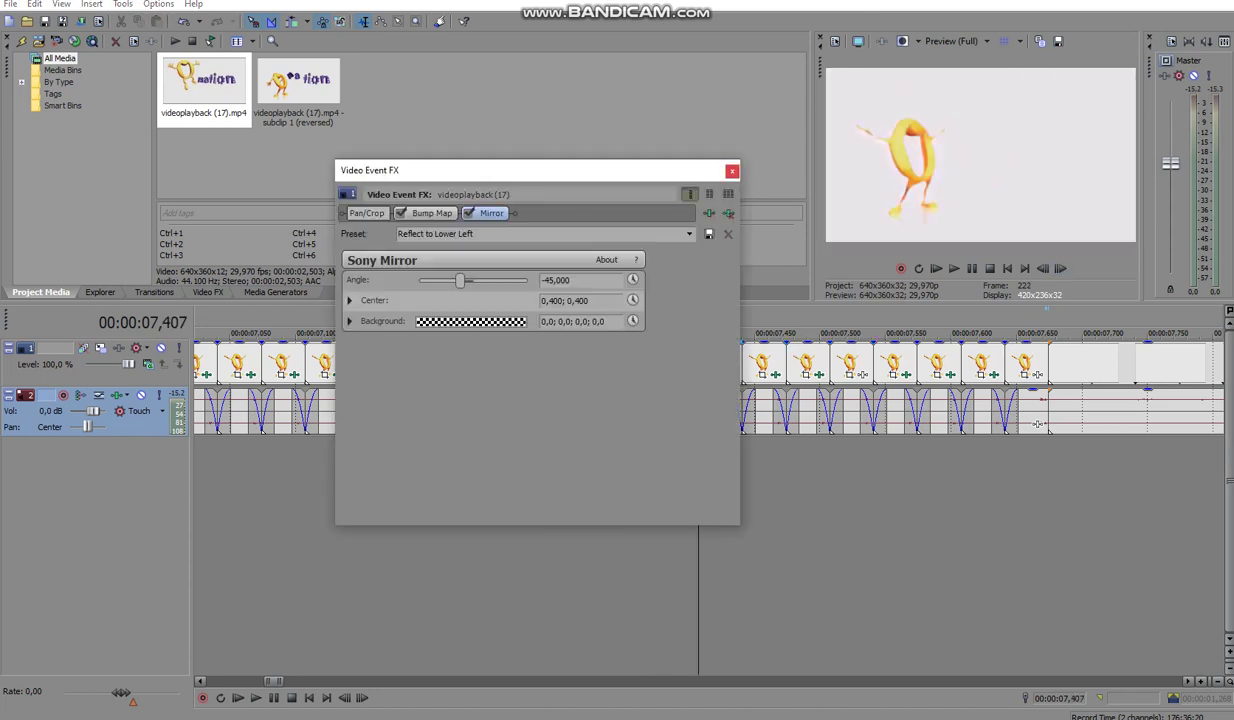
left_click(431, 213)
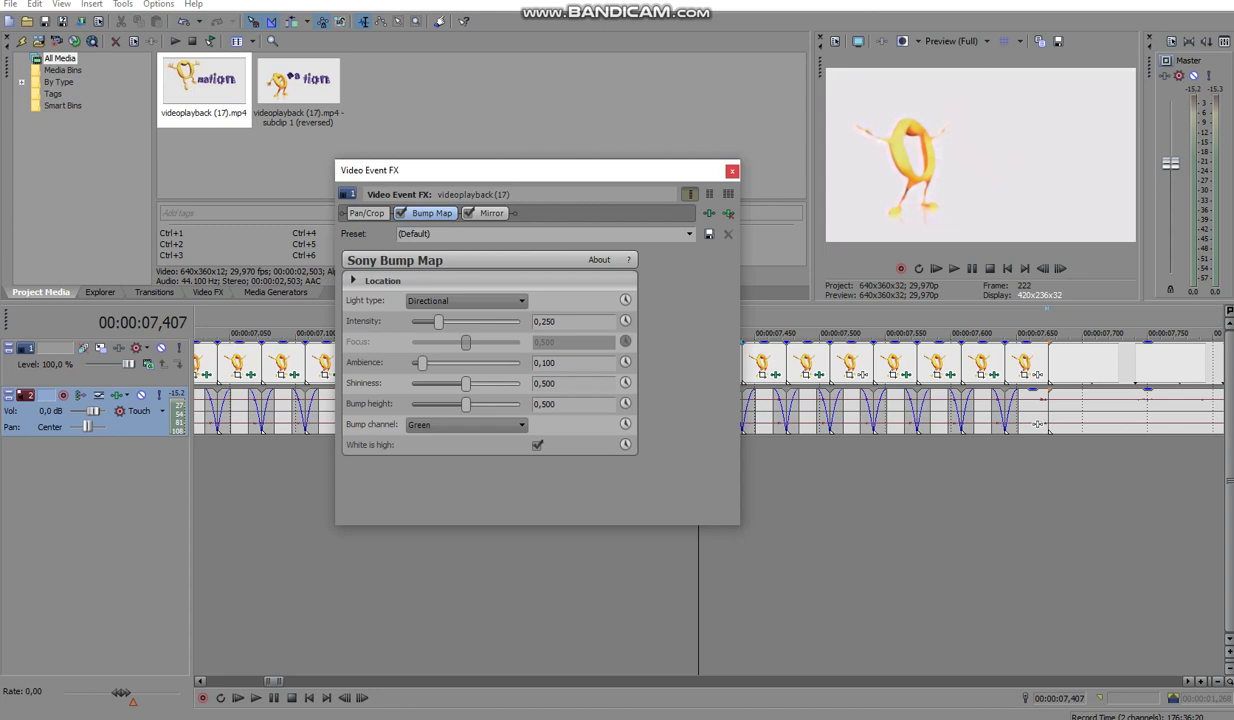
left_click(732, 171)
Preview the frames at 00:00:07,441 and 00:00:07,474, checking the effect settings of the short clip starting at each one
left_click(1060, 268)
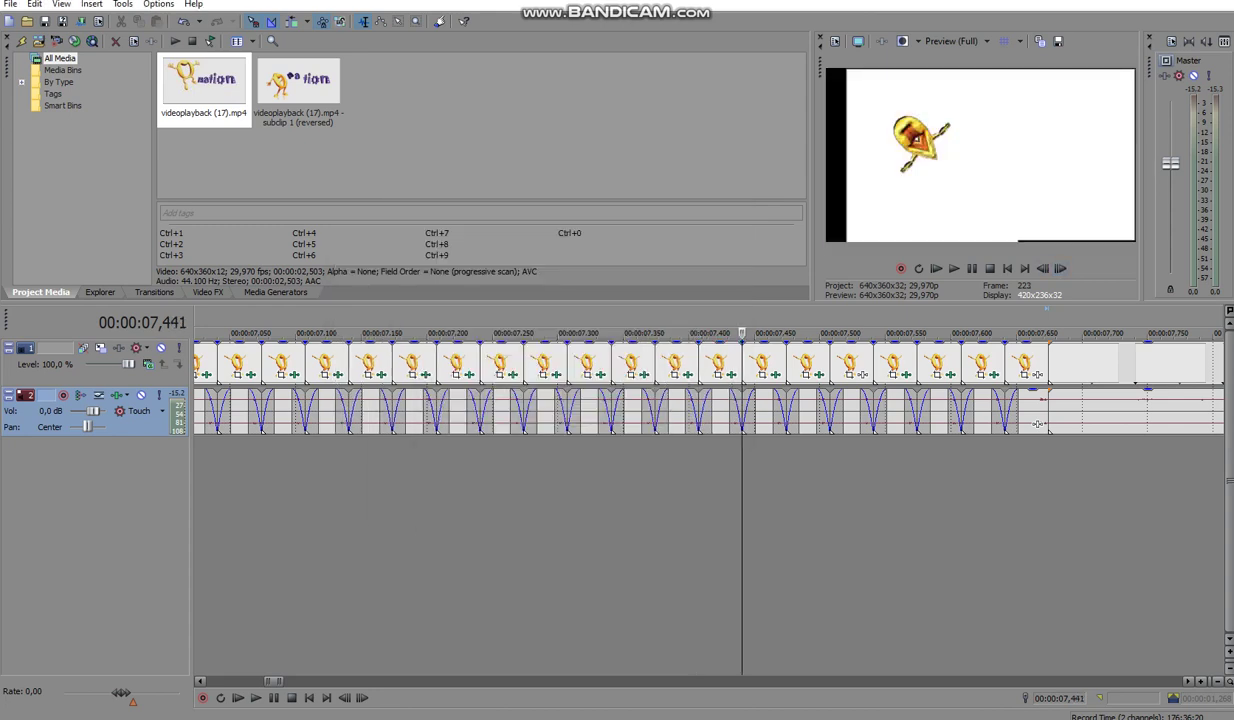
left_click(775, 375)
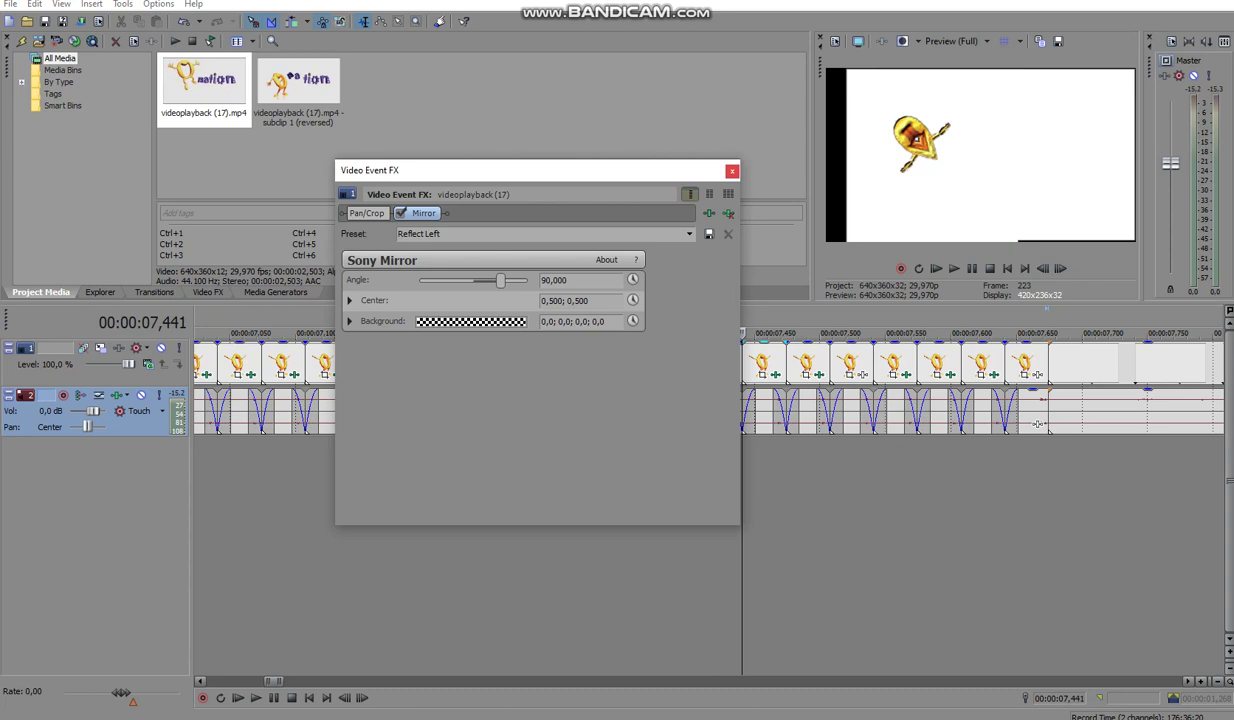
key("Escape")
key("Right")
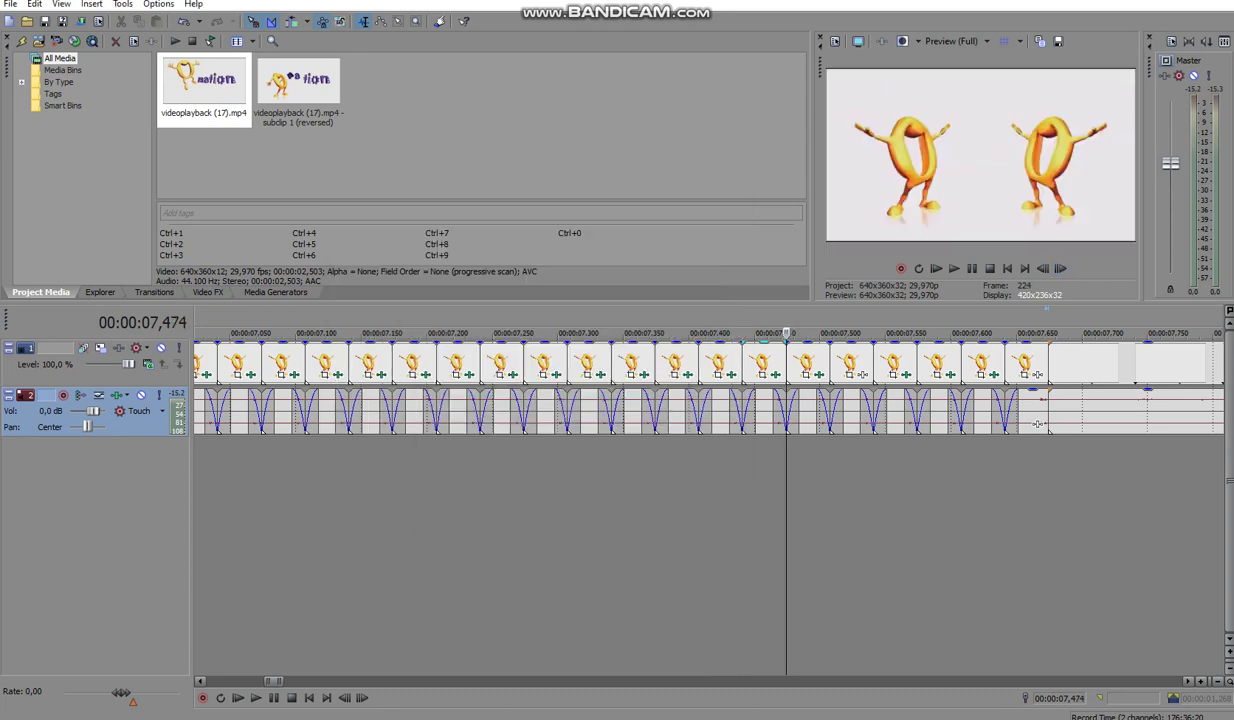
left_click(819, 375)
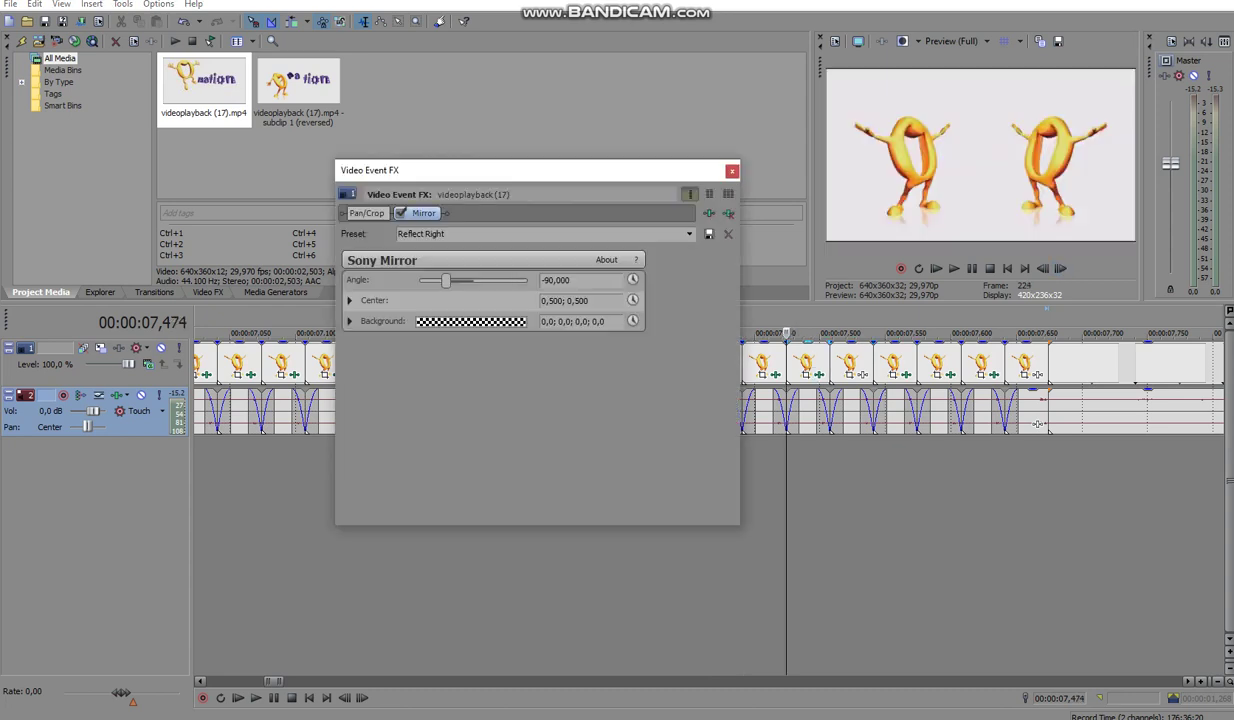
key("Escape")
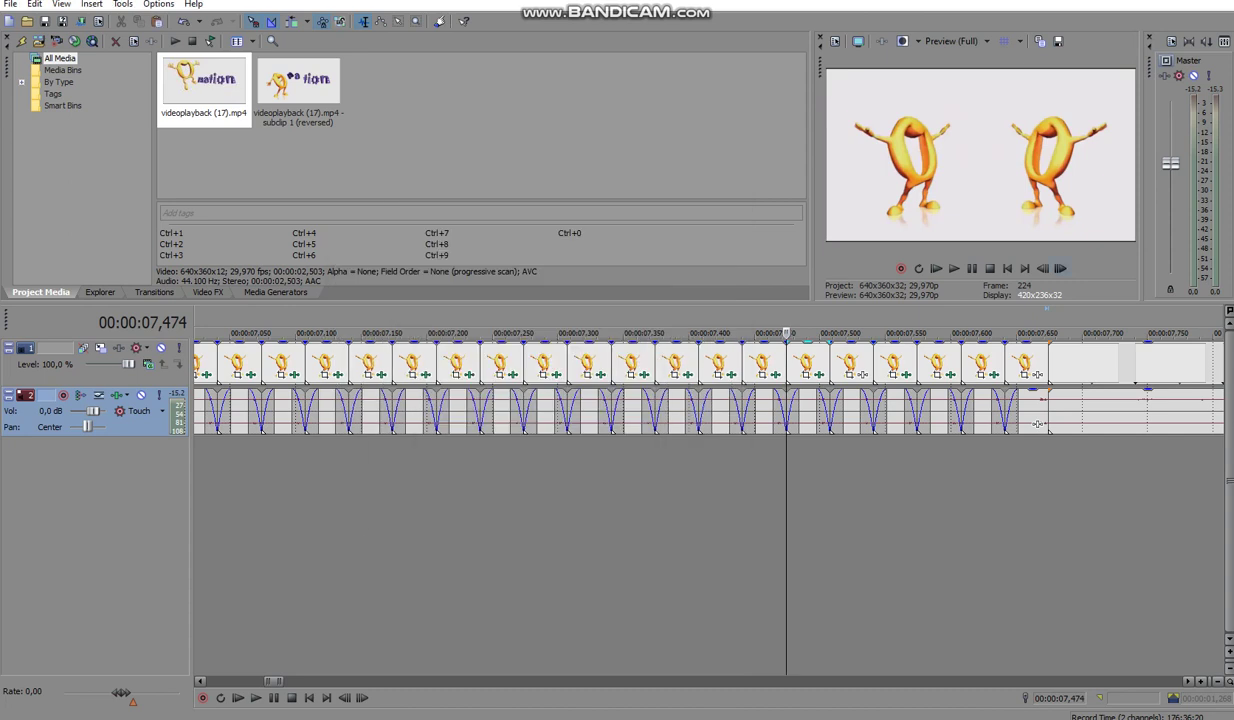
Preview the frames from 00:00:07,508 to 00:00:07,574 and inspect the effect settings of the short clip starting at 00:00:07,541
key("Right")
key("Right")
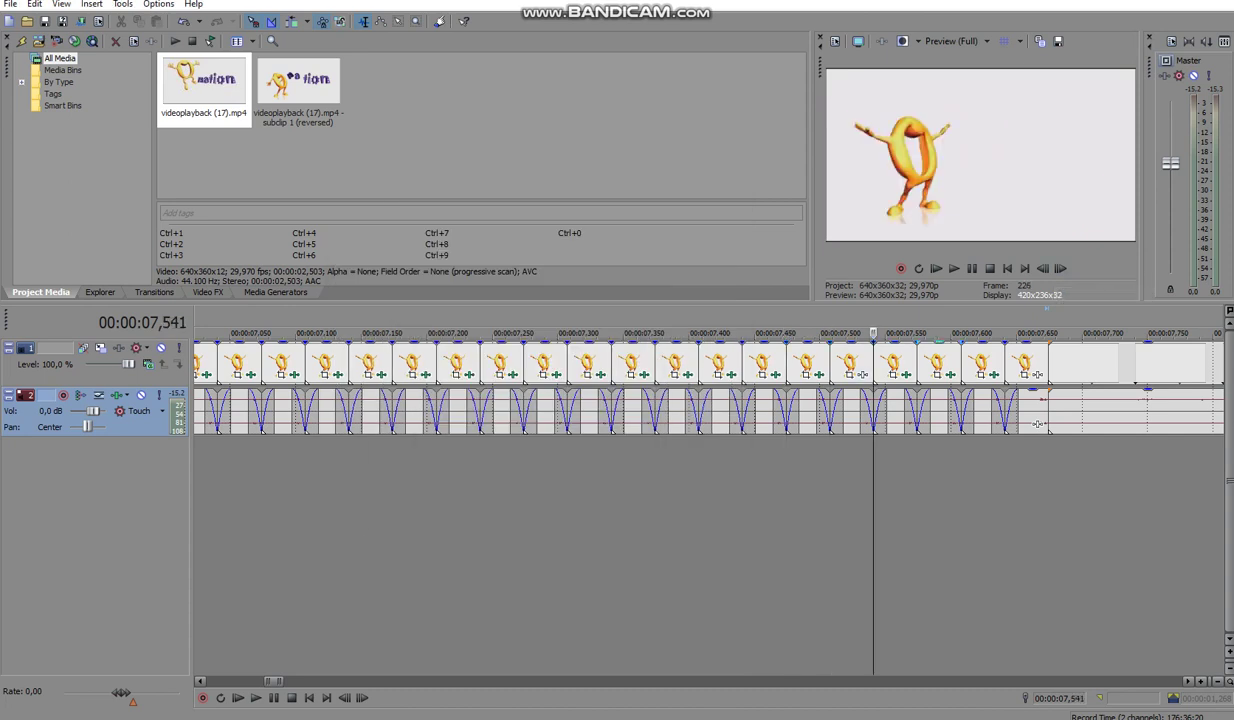
key("Right")
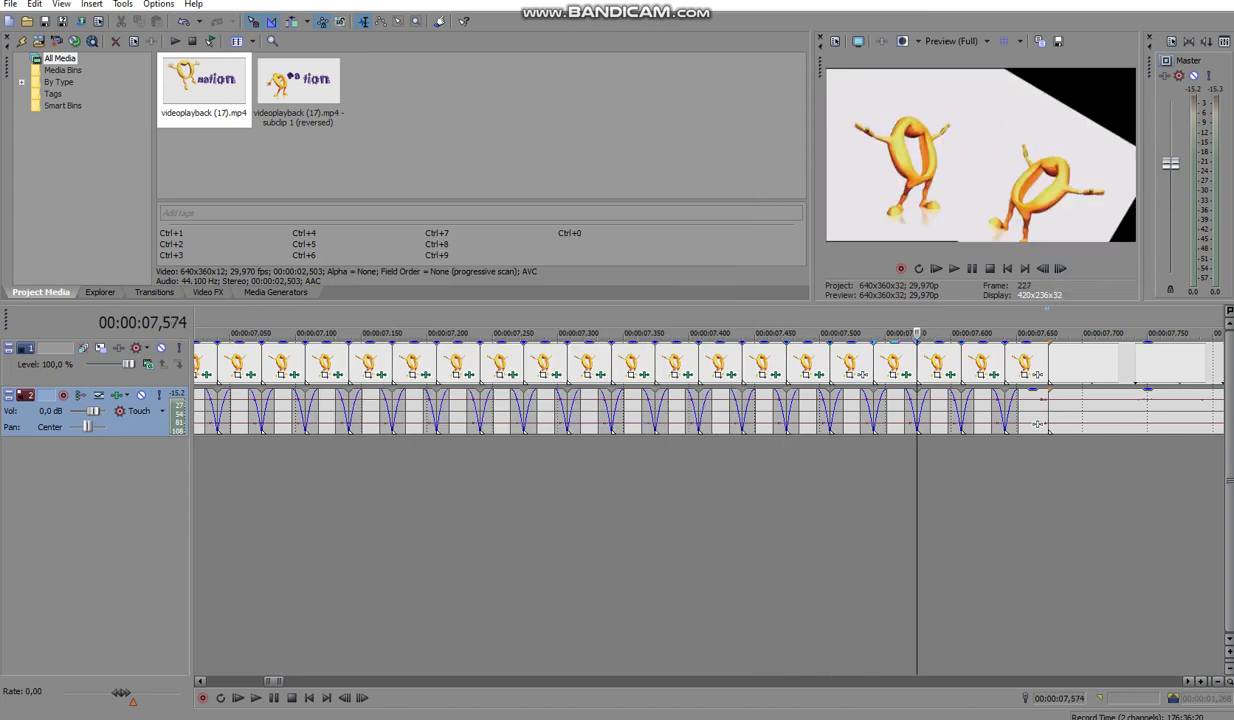
left_click(907, 375)
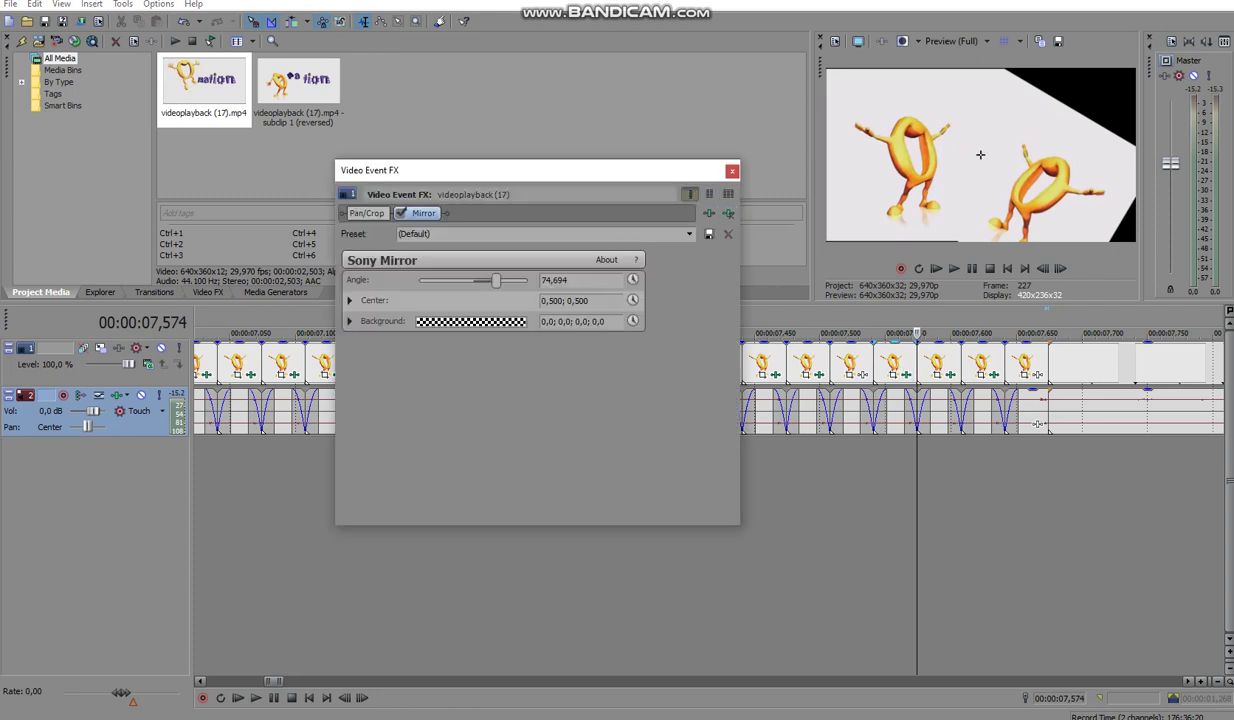
key("Escape")
Inspect the Video Event FX settings of the last two short clips, starting at 00:00:07,574 and 00:00:07,608
key("Right")
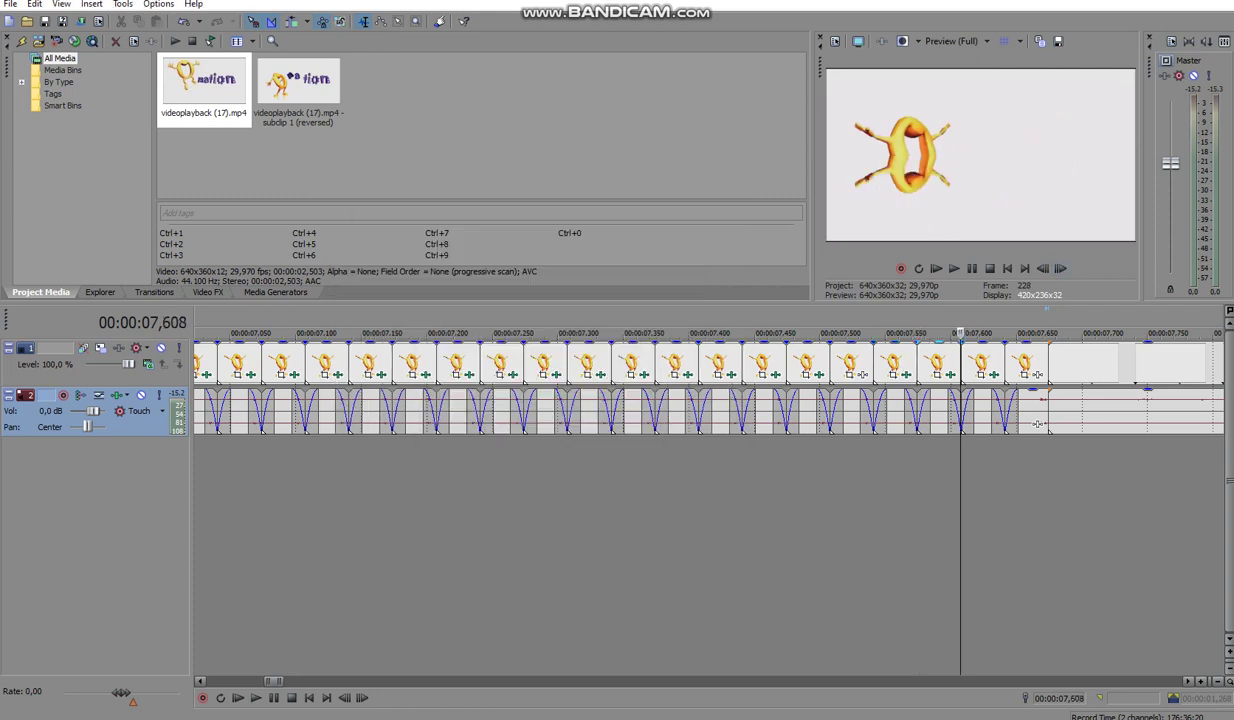
left_click(951, 375)
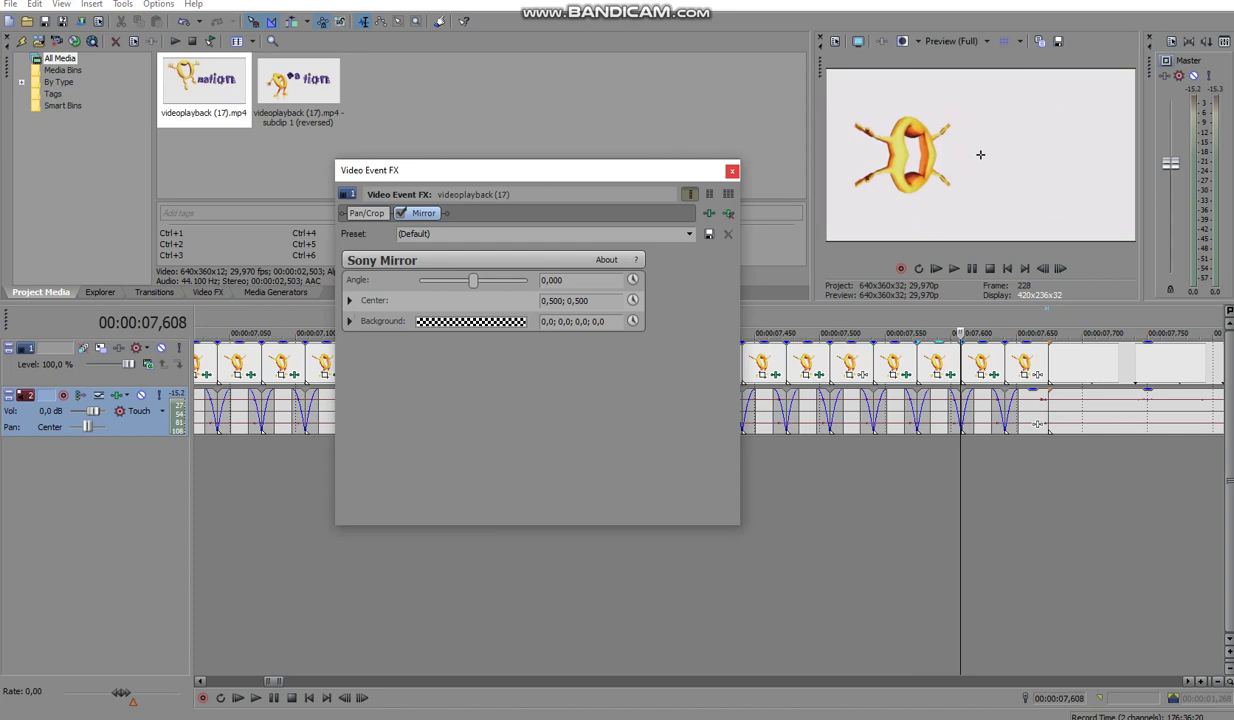
key("Escape")
key("Right")
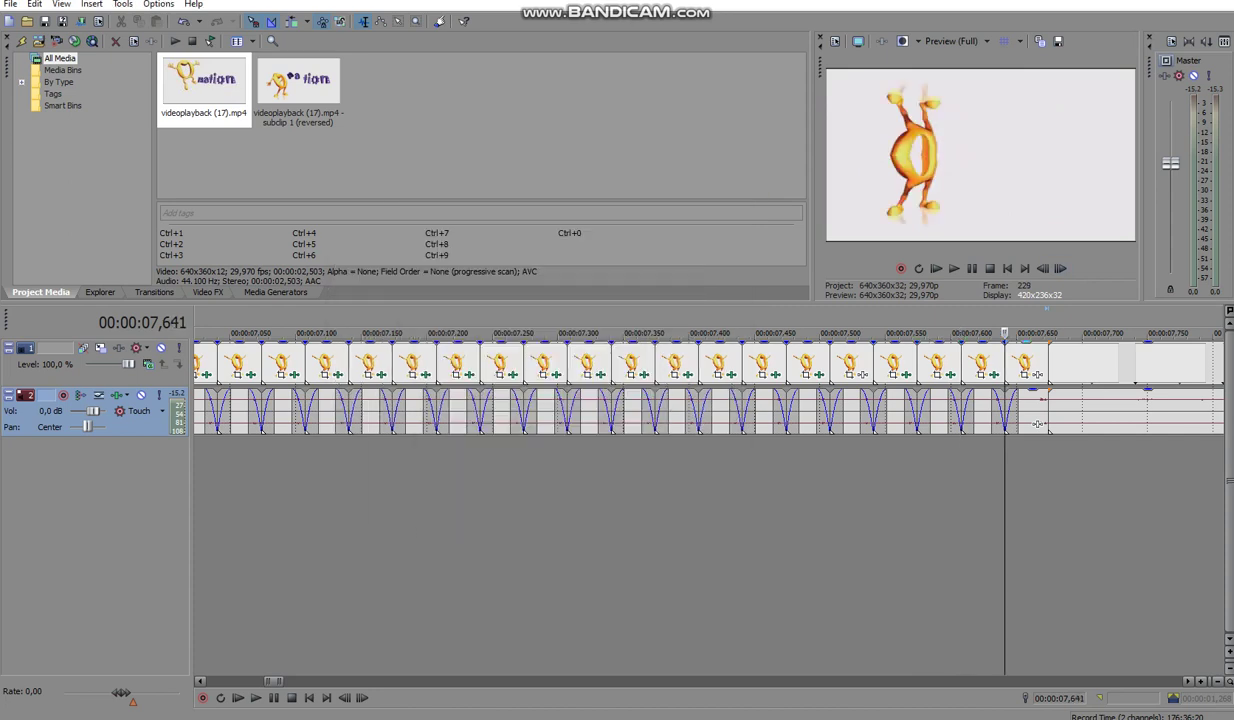
left_click(994, 375)
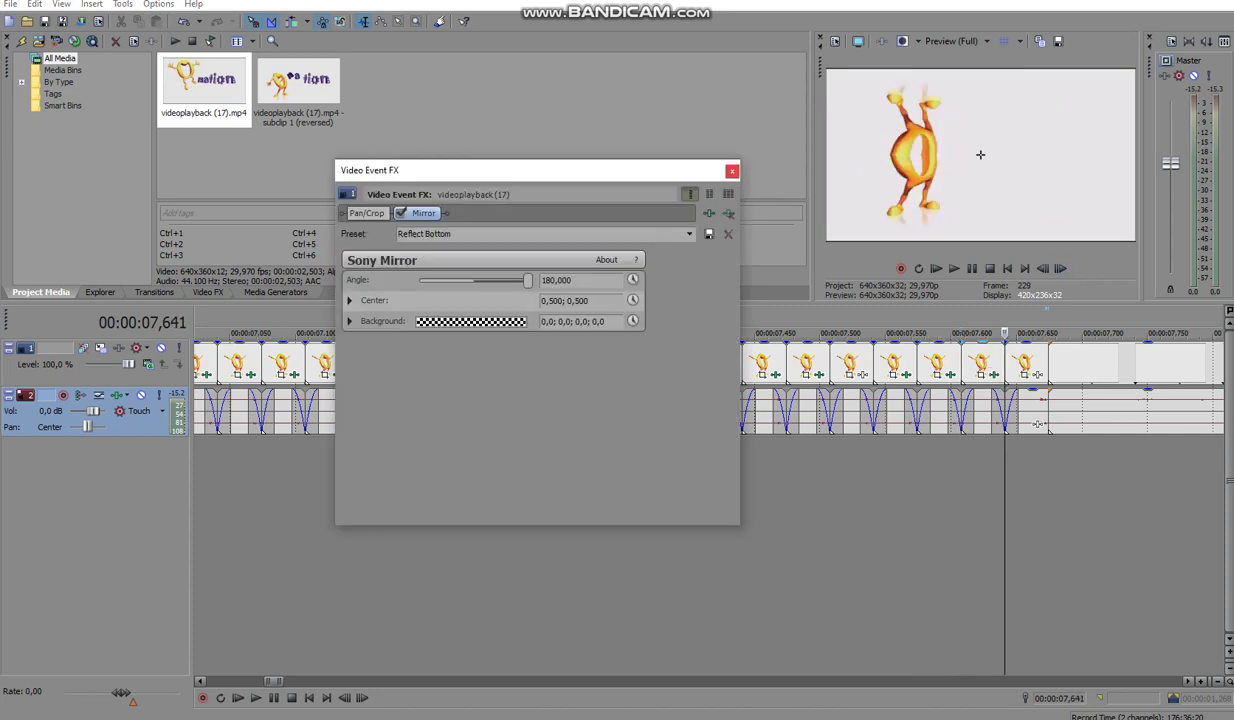
key("Escape")
Inspect the effect chain of the long final clip starting at 00:00:07,674, including its Gradient Map settings
scroll(709, 400, "down", 1)
key("Right")
key("Down")
key("Down")
key("Down")
key("Down")
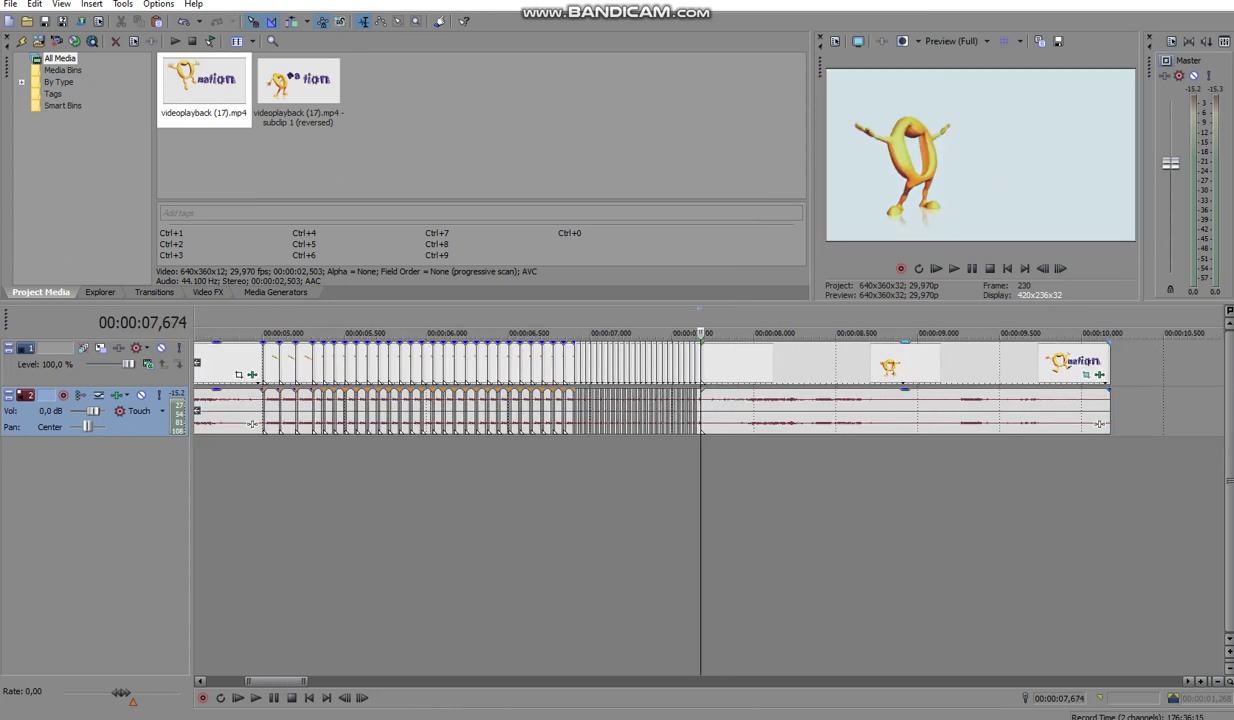
left_click(726, 375)
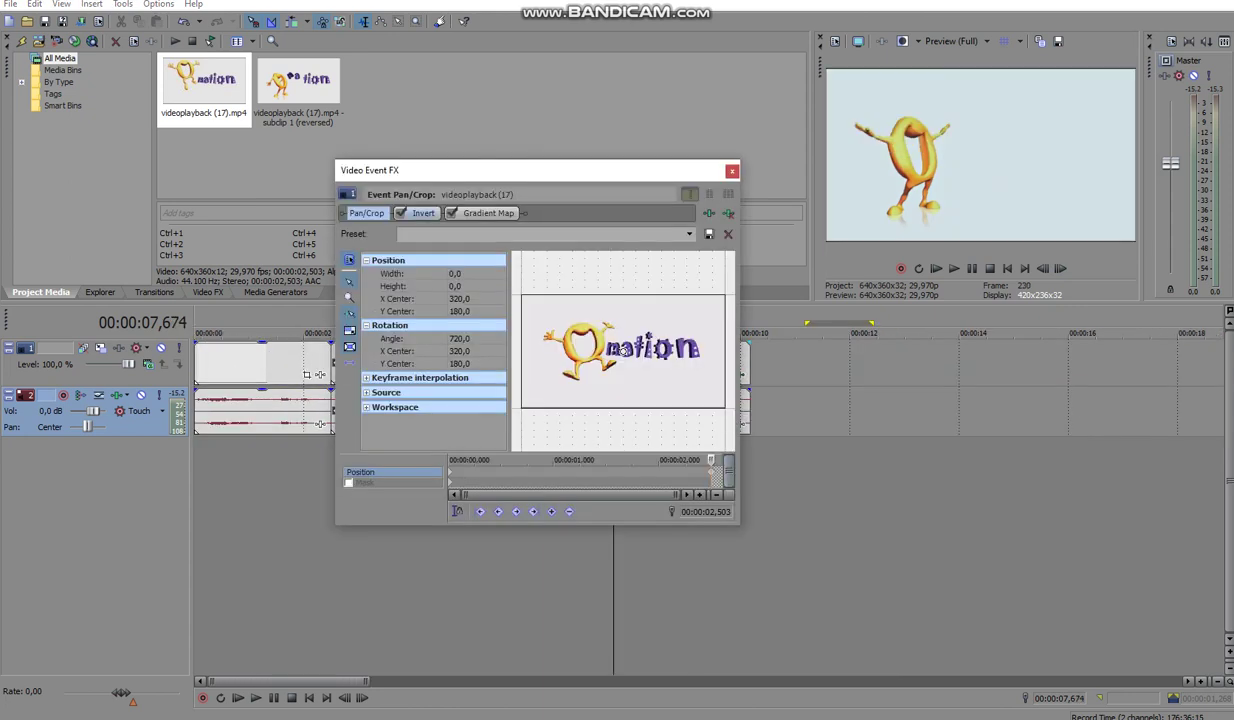
left_click(742, 375)
left_click(488, 213)
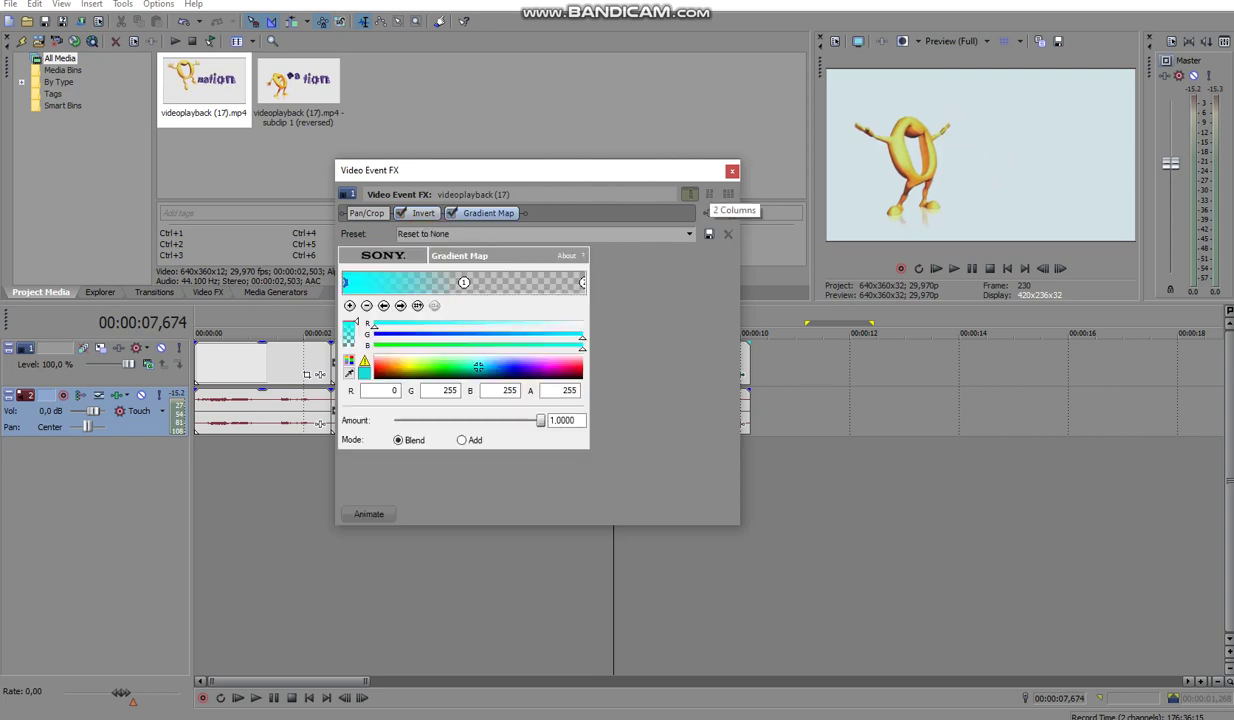